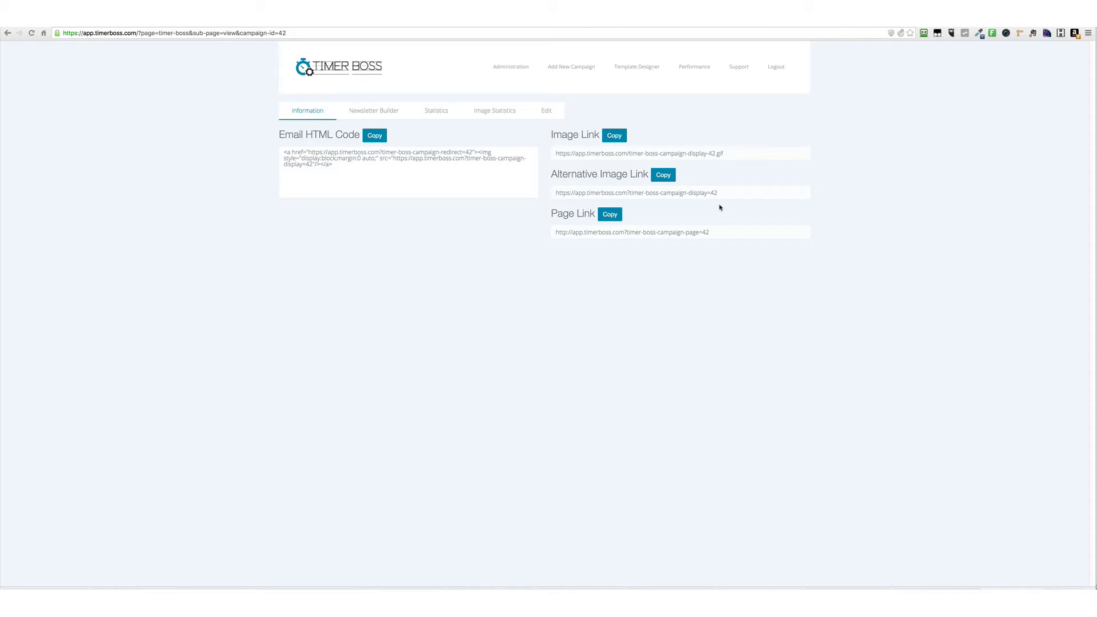
Open the email1 campaign's general settings for editing and save them to return to its information page
{"action": "left_click", "coordinate": [548, 112]}
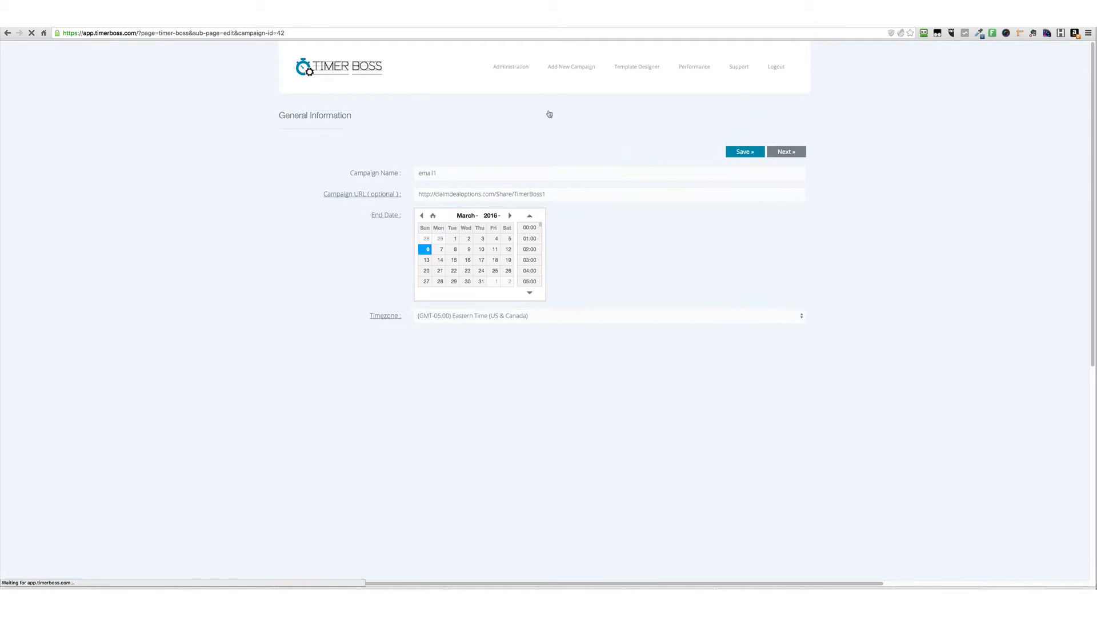
{"action": "left_click", "coordinate": [746, 152]}
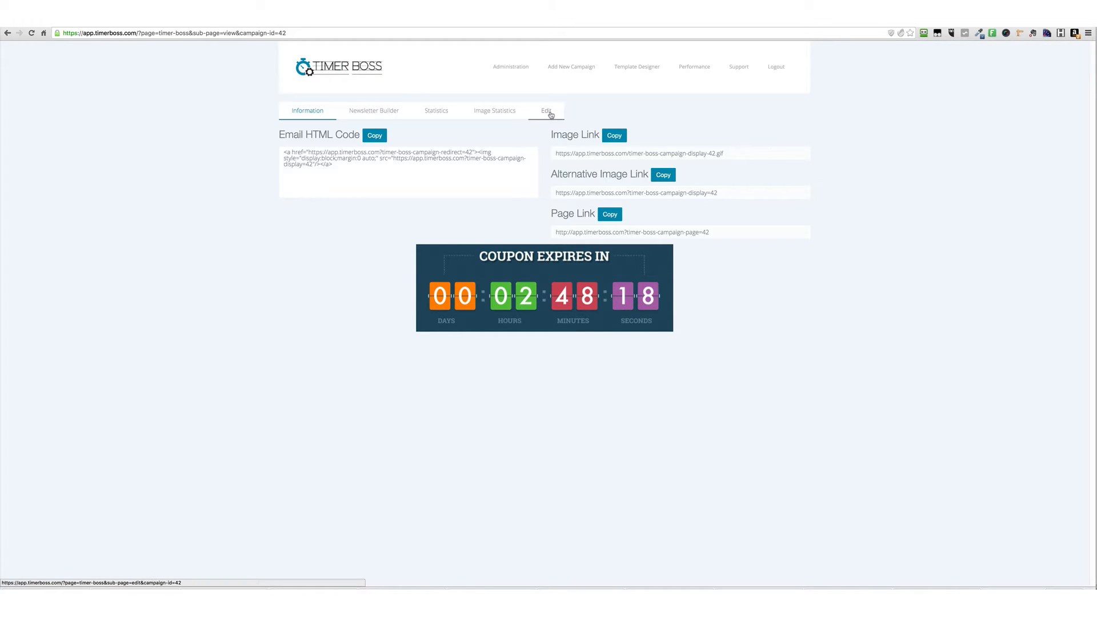
Start a new Normal Timer campaign and name it MyHero1
{"action": "left_click", "coordinate": [577, 67]}
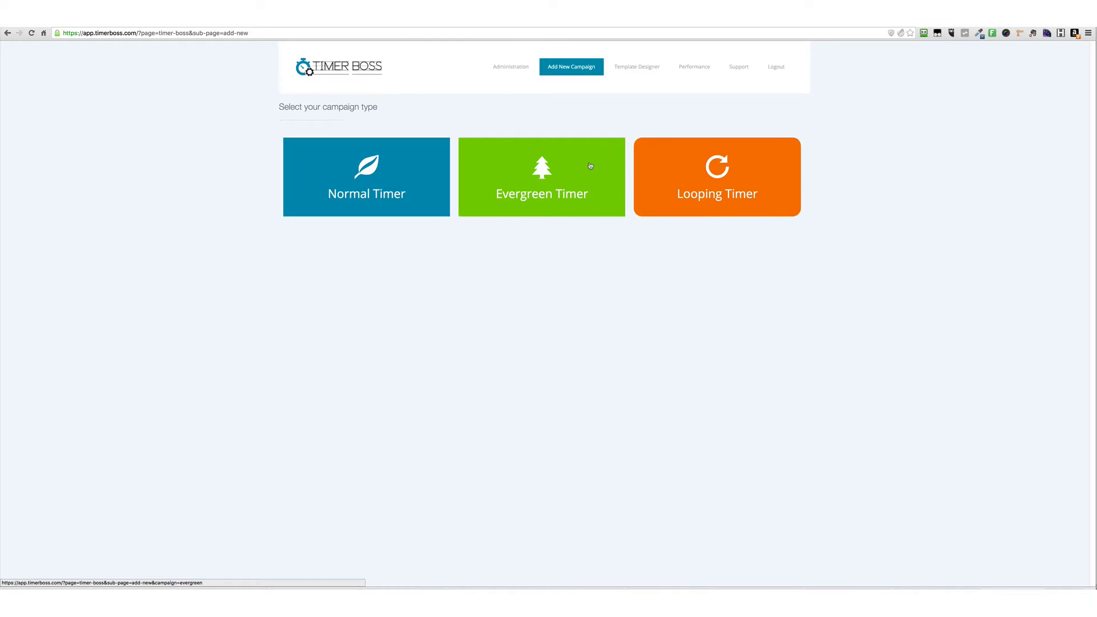
{"action": "left_click", "coordinate": [373, 174]}
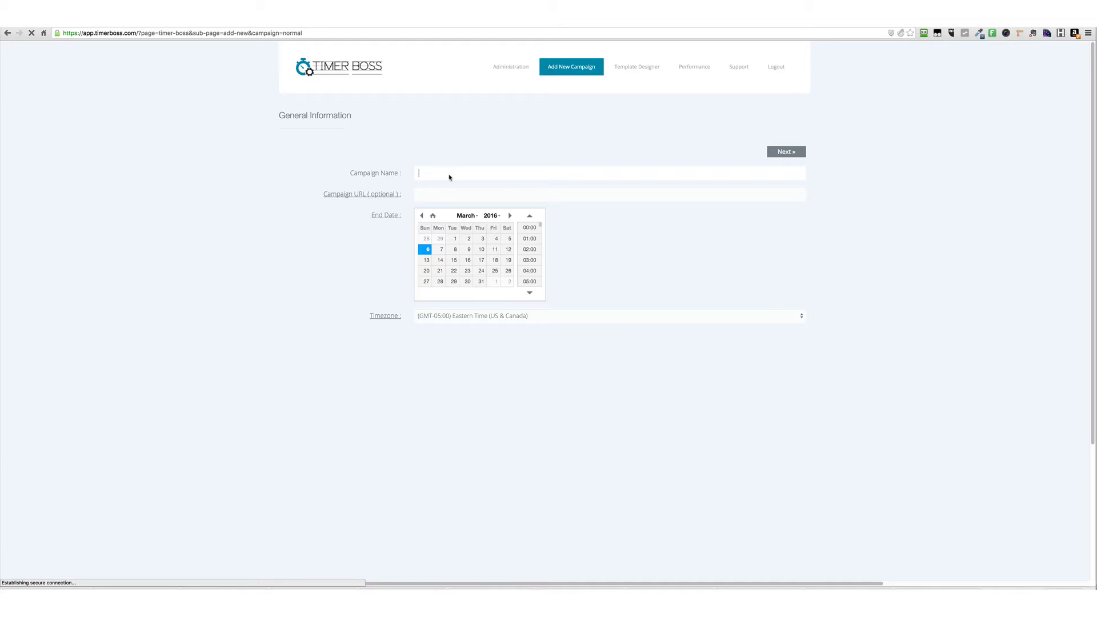
{"action": "left_click", "coordinate": [450, 177]}
{"action": "type", "text": "MyHero1"}
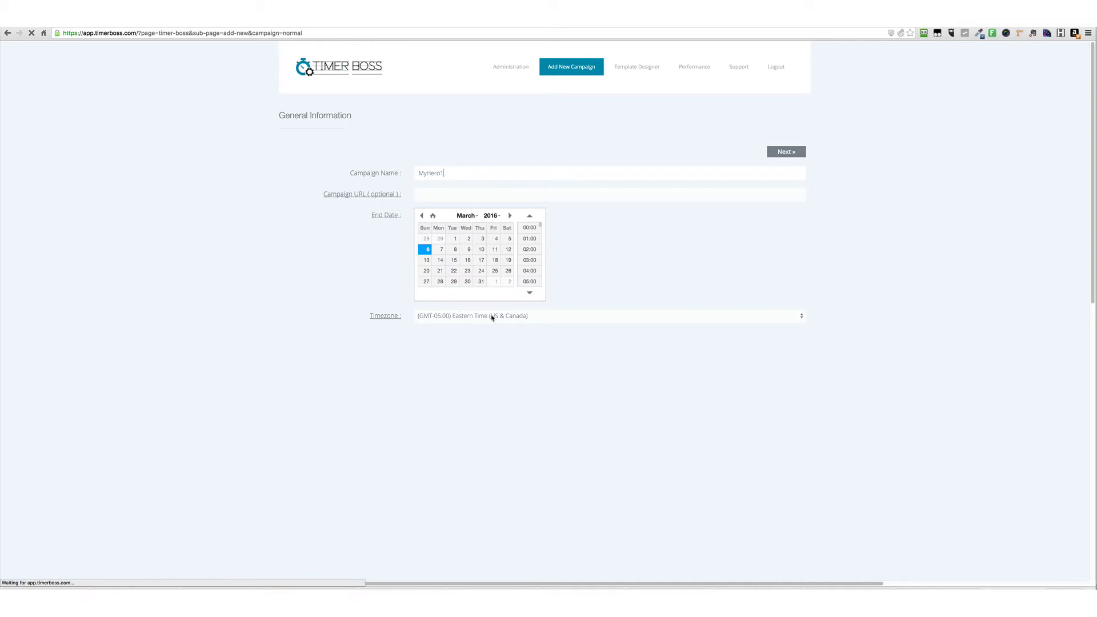
Set the campaign's end time to 13:00 and continue to the timer template selection
{"action": "scroll", "coordinate": [532, 266], "scroll_direction": "down", "scroll_amount": 6}
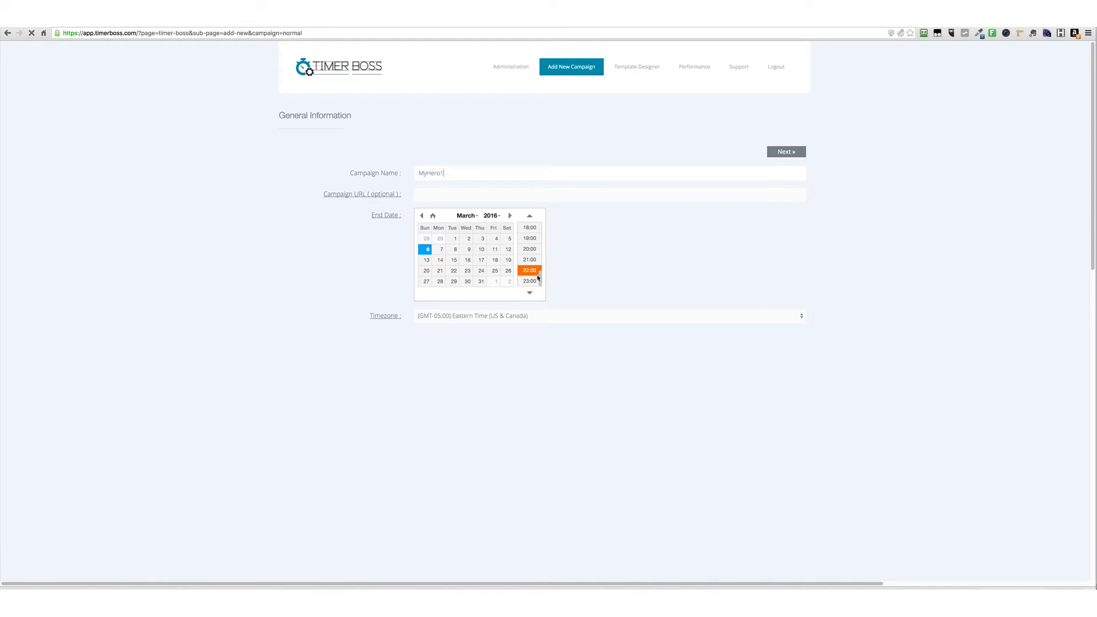
{"action": "mouse_move", "coordinate": [540, 280]}
{"action": "left_mouse_down"}
{"action": "mouse_move", "coordinate": [539, 253]}
{"action": "mouse_move", "coordinate": [534, 264]}
{"action": "left_mouse_up"}
{"action": "left_click", "coordinate": [531, 266]}
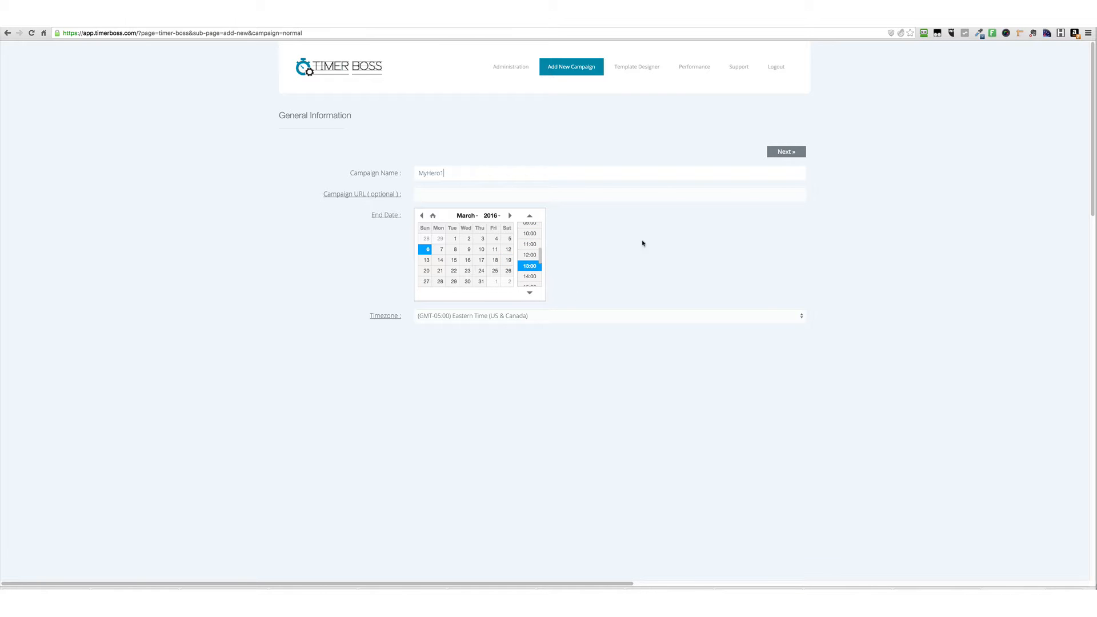
{"action": "left_click", "coordinate": [785, 150]}
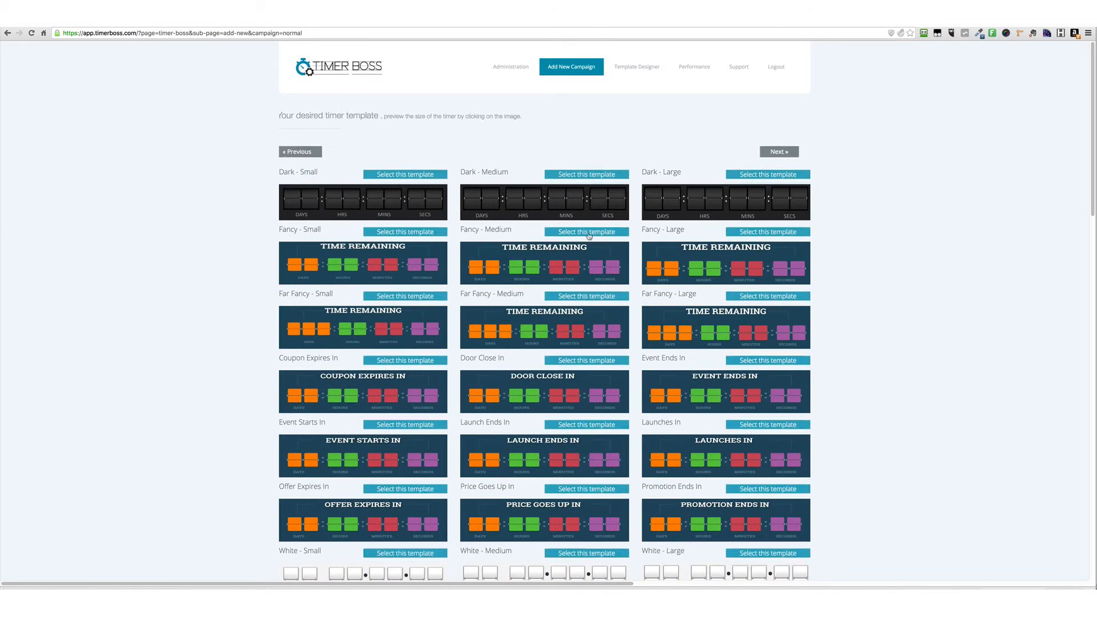
Look through the full range of timer template designs, including the dark, coloured, seasonal and white styles
{"action": "scroll", "coordinate": [608, 246], "scroll_direction": "down", "scroll_amount": 15}
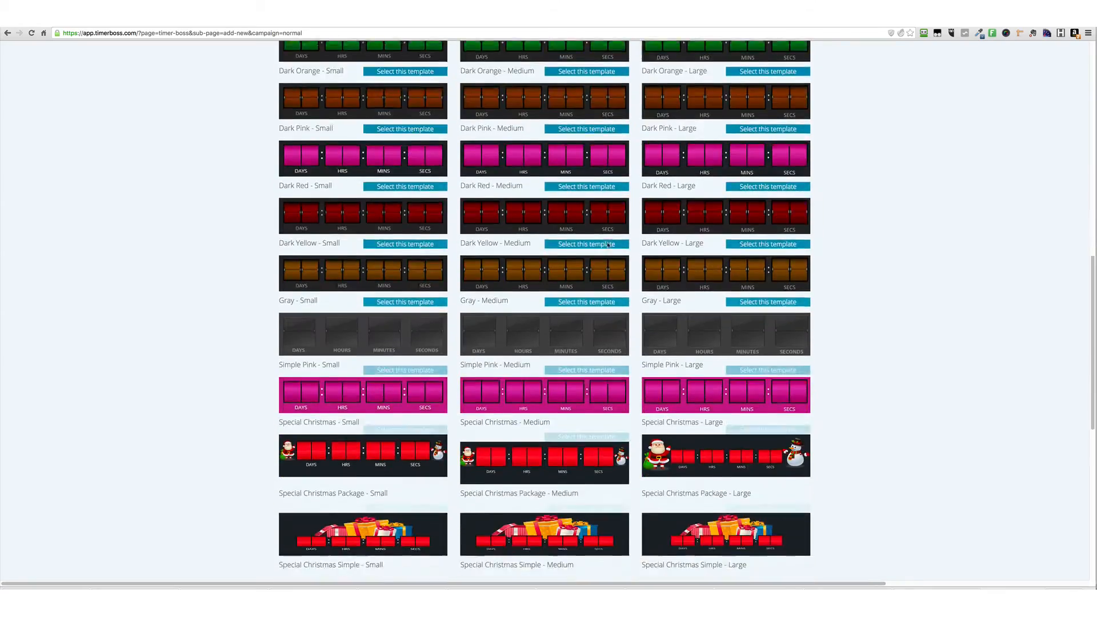
{"action": "scroll", "coordinate": [608, 245], "scroll_direction": "down", "scroll_amount": 5}
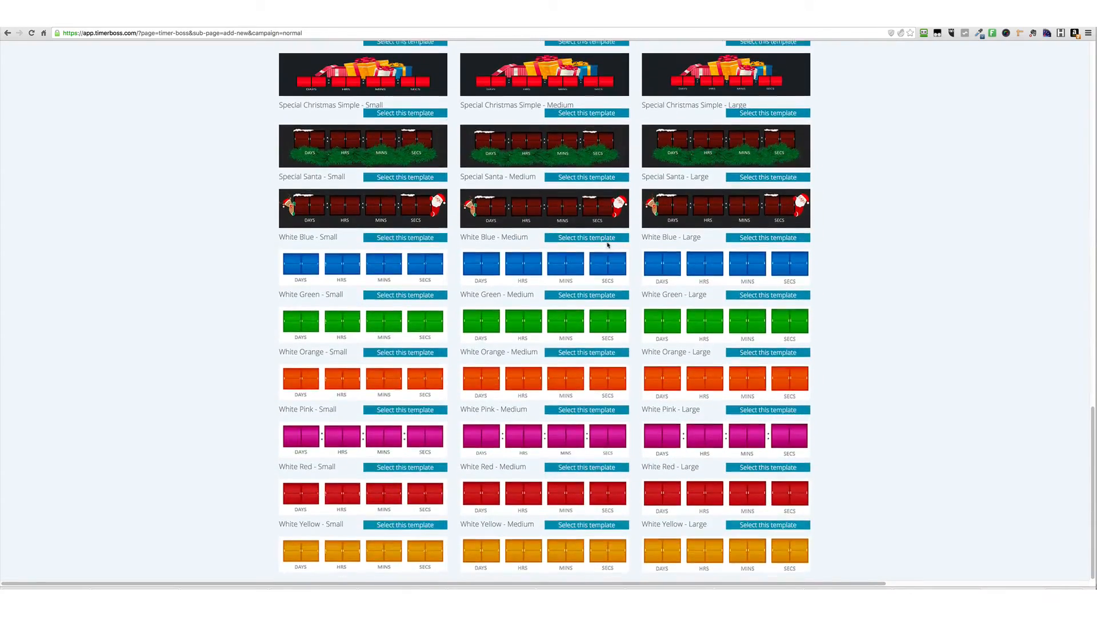
{"action": "scroll", "coordinate": [608, 245], "scroll_direction": "up", "scroll_amount": 20}
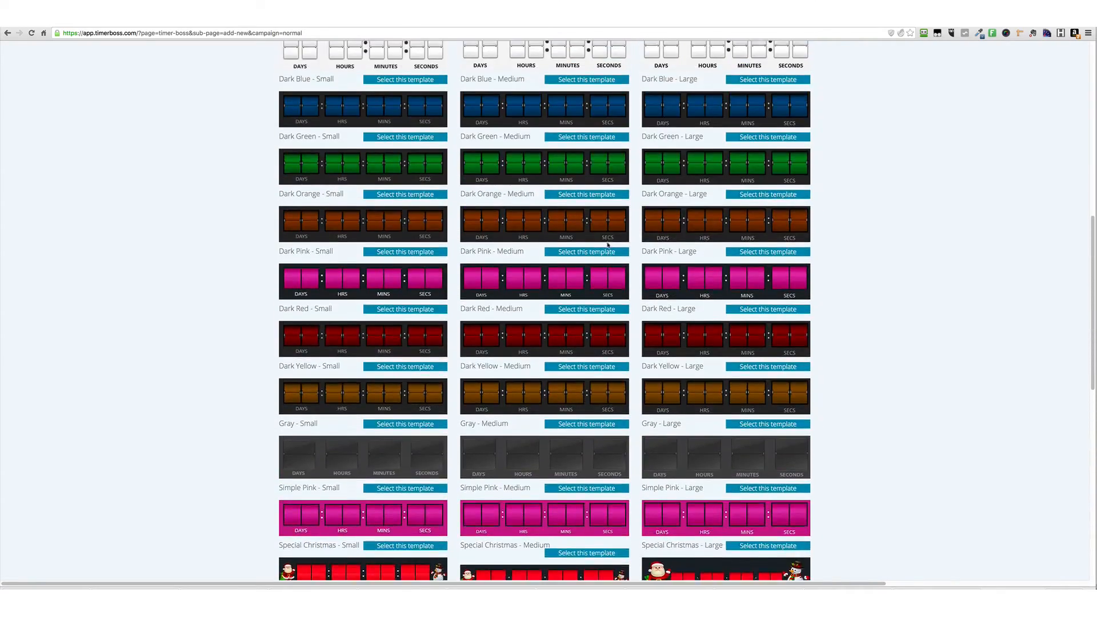
{"action": "scroll", "coordinate": [608, 246], "scroll_direction": "down", "scroll_amount": 15}
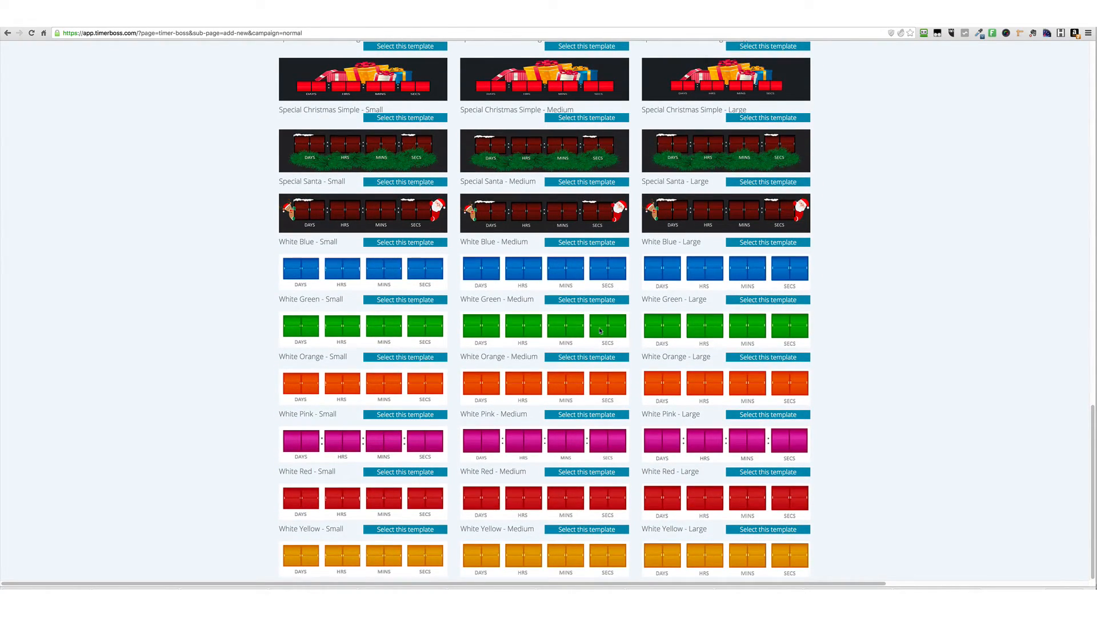
{"action": "scroll", "coordinate": [642, 363], "scroll_direction": "up", "scroll_amount": 3}
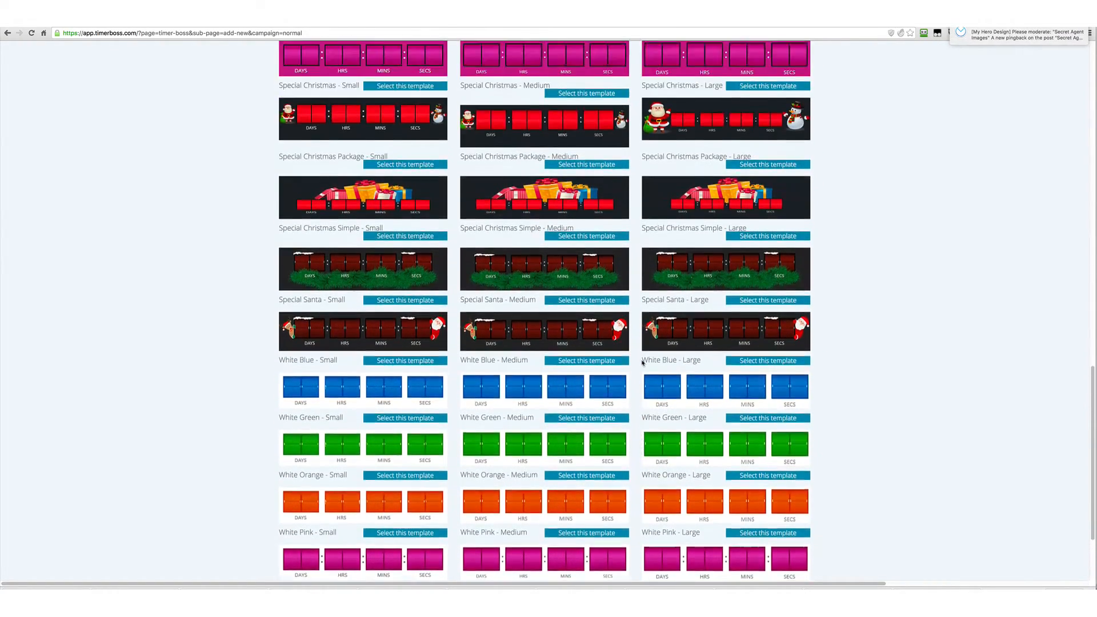
{"action": "scroll", "coordinate": [643, 363], "scroll_direction": "up", "scroll_amount": 20}
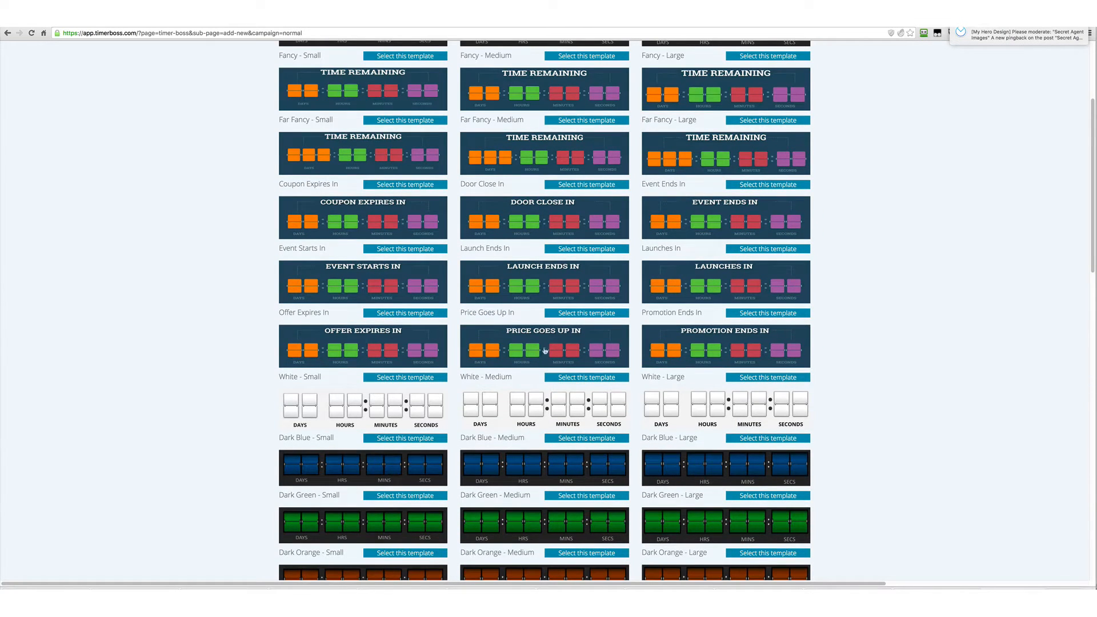
{"action": "scroll", "coordinate": [631, 351], "scroll_direction": "down", "scroll_amount": 20}
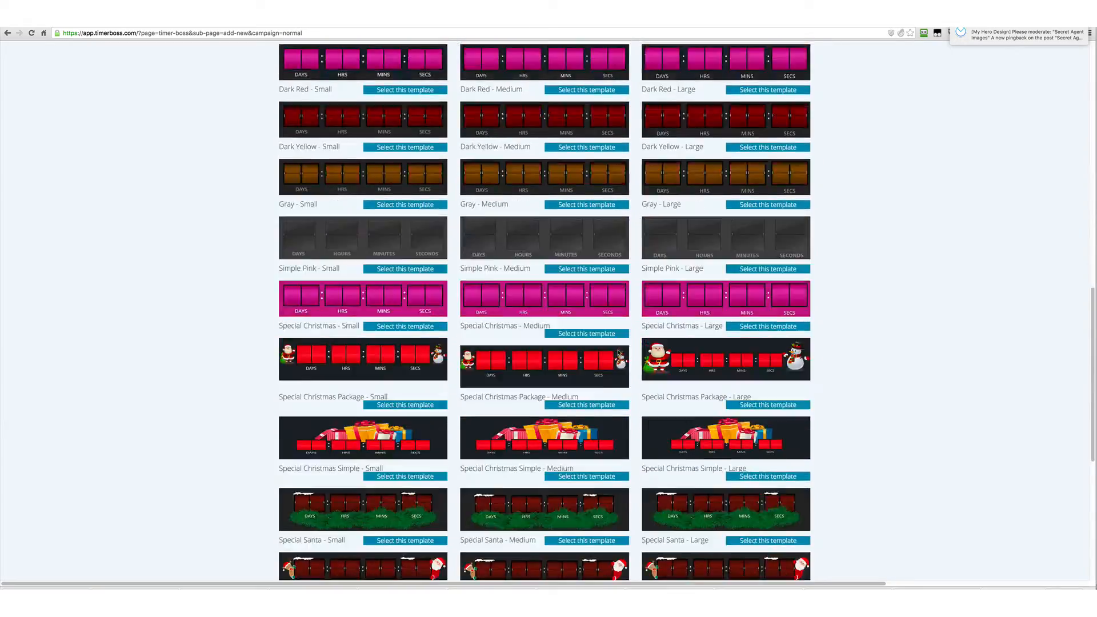
{"action": "scroll", "coordinate": [618, 352], "scroll_direction": "down", "scroll_amount": 2}
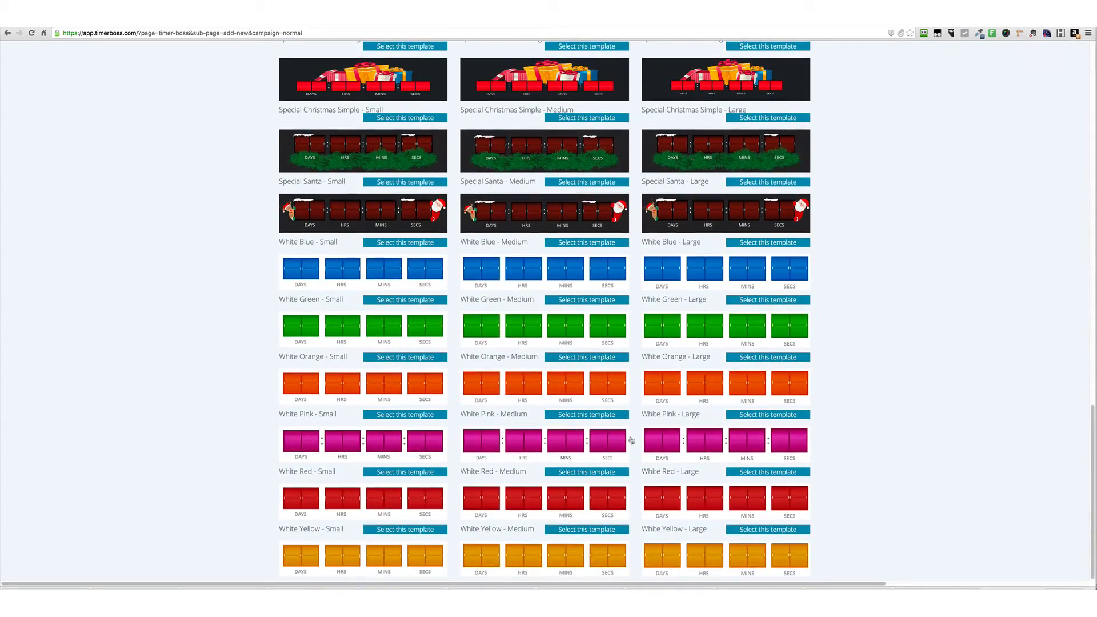
{"action": "scroll", "coordinate": [592, 434], "scroll_direction": "up", "scroll_amount": 20}
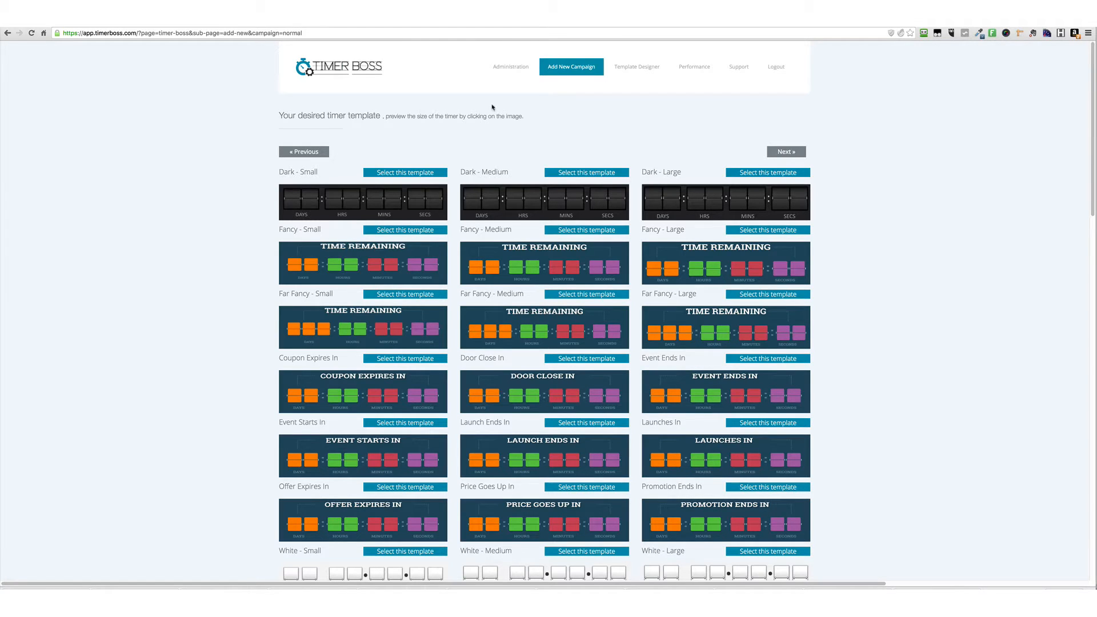
{"action": "left_click", "coordinate": [782, 151]}
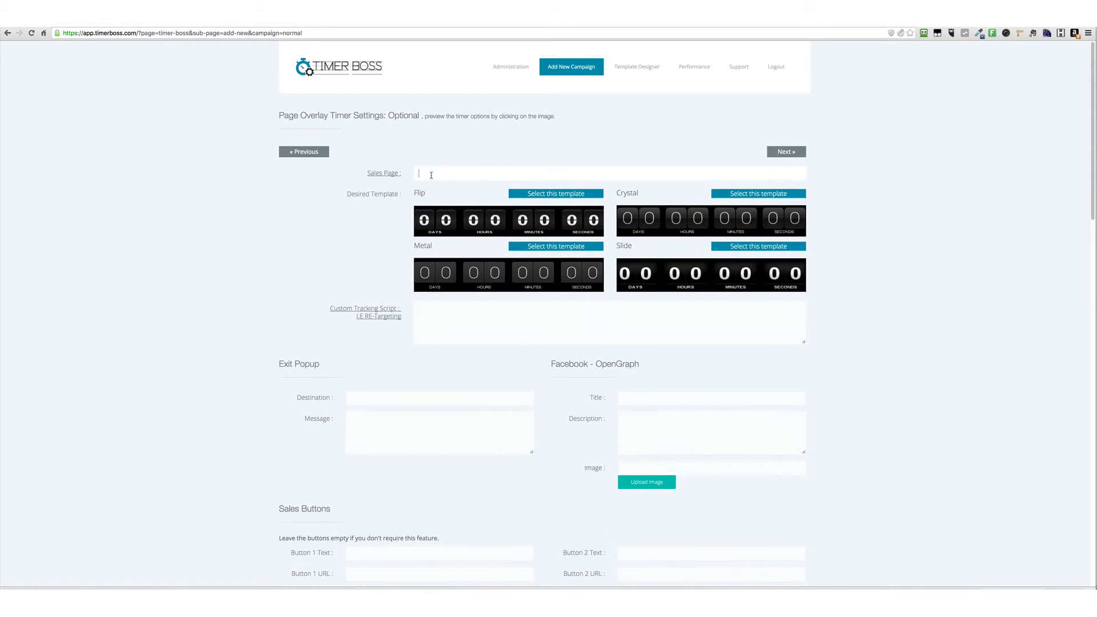
{"action": "left_click", "coordinate": [430, 174]}
{"action": "left_click", "coordinate": [447, 187]}
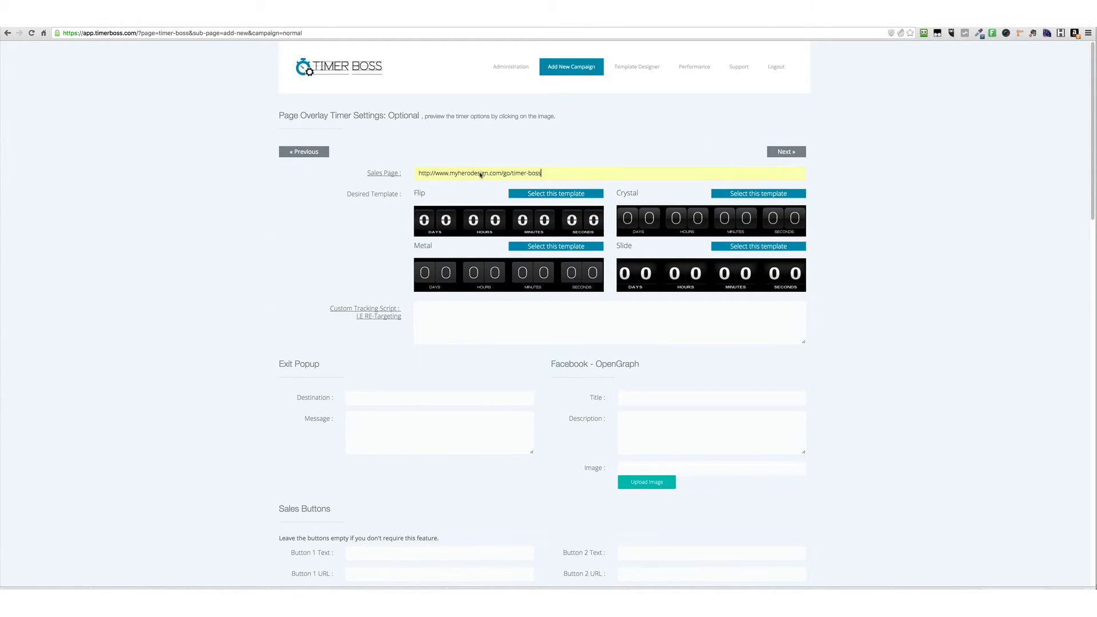
{"action": "left_click", "coordinate": [538, 197]}
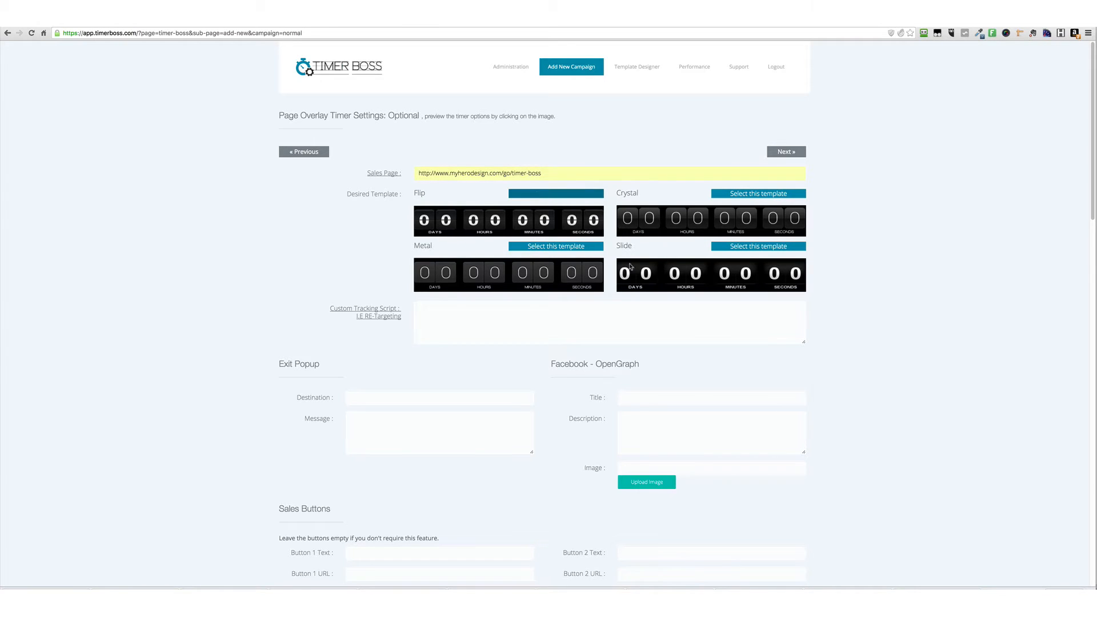
{"action": "mouse_move", "coordinate": [366, 310]}
{"action": "scroll", "coordinate": [523, 411], "scroll_direction": "down", "scroll_amount": 5}
{"action": "scroll", "coordinate": [504, 443], "scroll_direction": "up", "scroll_amount": 4}
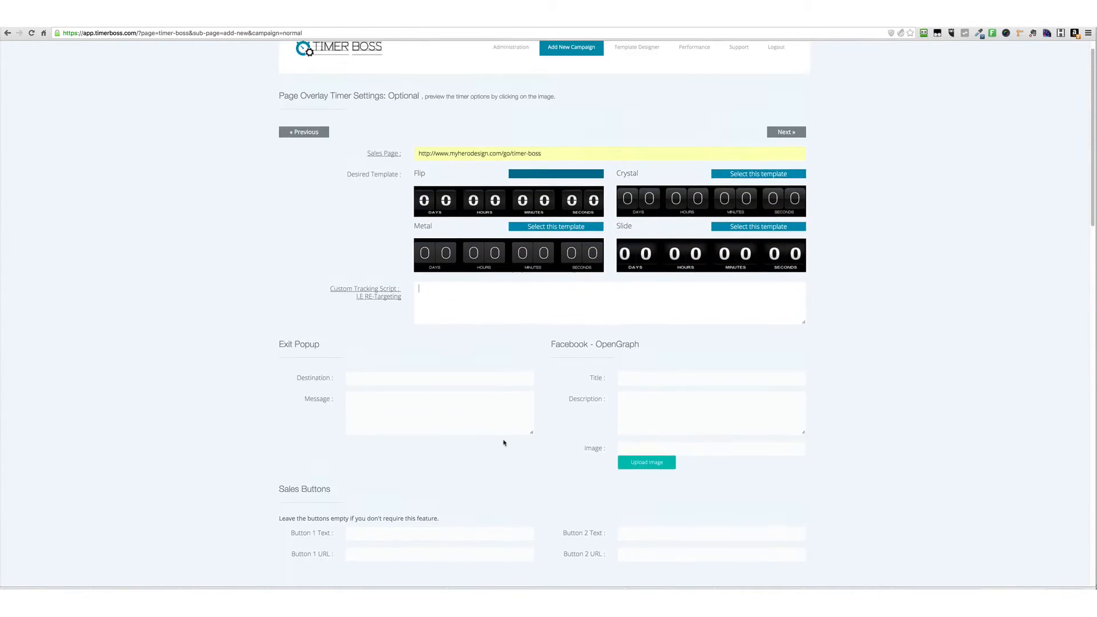
{"action": "scroll", "coordinate": [504, 443], "scroll_direction": "up", "scroll_amount": 1}
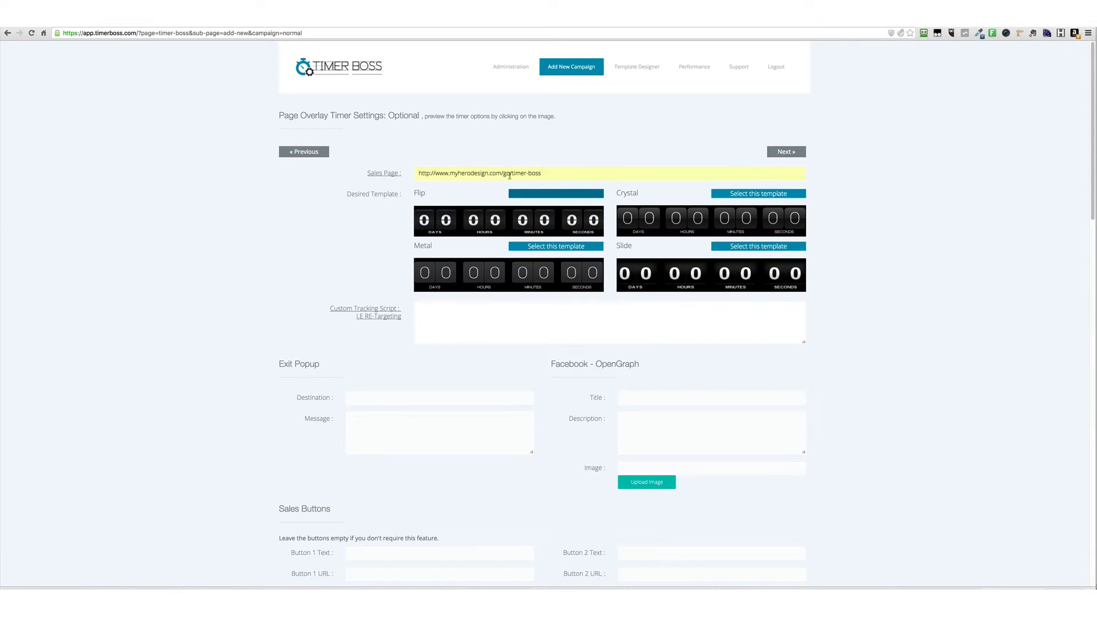
Proceed to the timer expired settings, leave the custom image and different link empty, and finish creating the campaign
{"action": "left_click", "coordinate": [786, 151]}
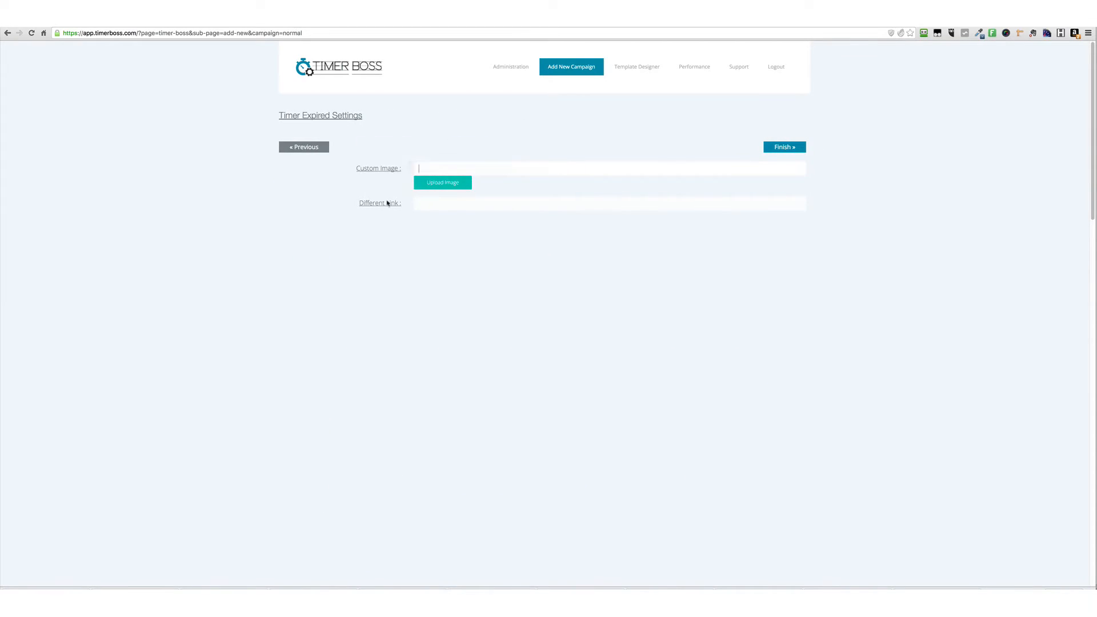
{"action": "mouse_move", "coordinate": [376, 204]}
{"action": "left_click", "coordinate": [416, 207]}
{"action": "left_click", "coordinate": [419, 204]}
{"action": "mouse_move", "coordinate": [386, 205]}
{"action": "left_click", "coordinate": [787, 148]}
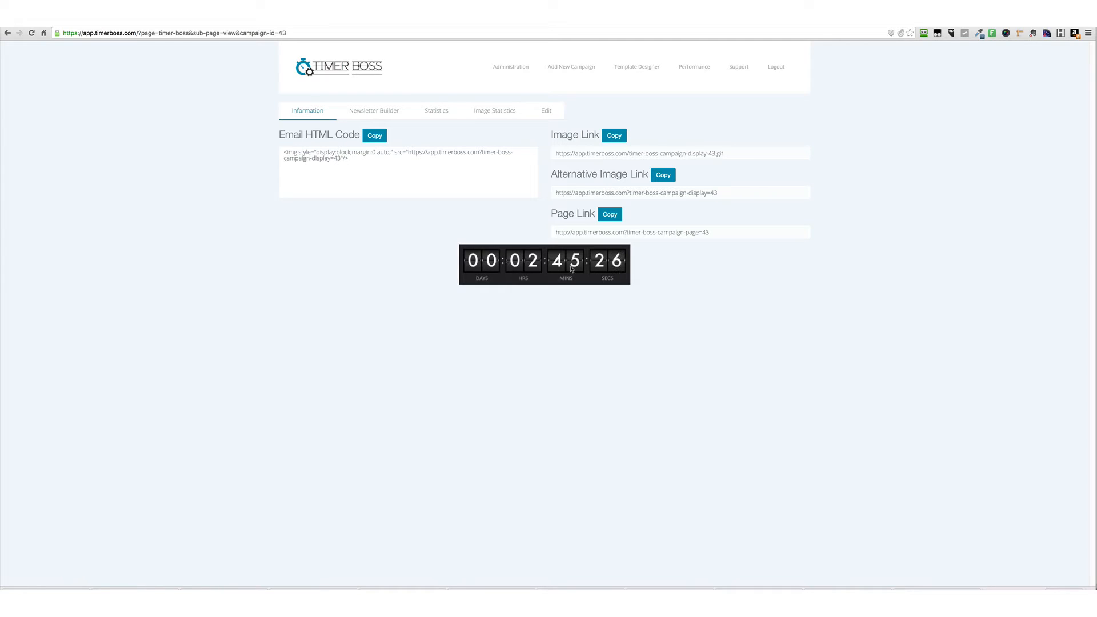
Edit the new campaign to use the Event Ends In timer template and save it
{"action": "left_click", "coordinate": [545, 111]}
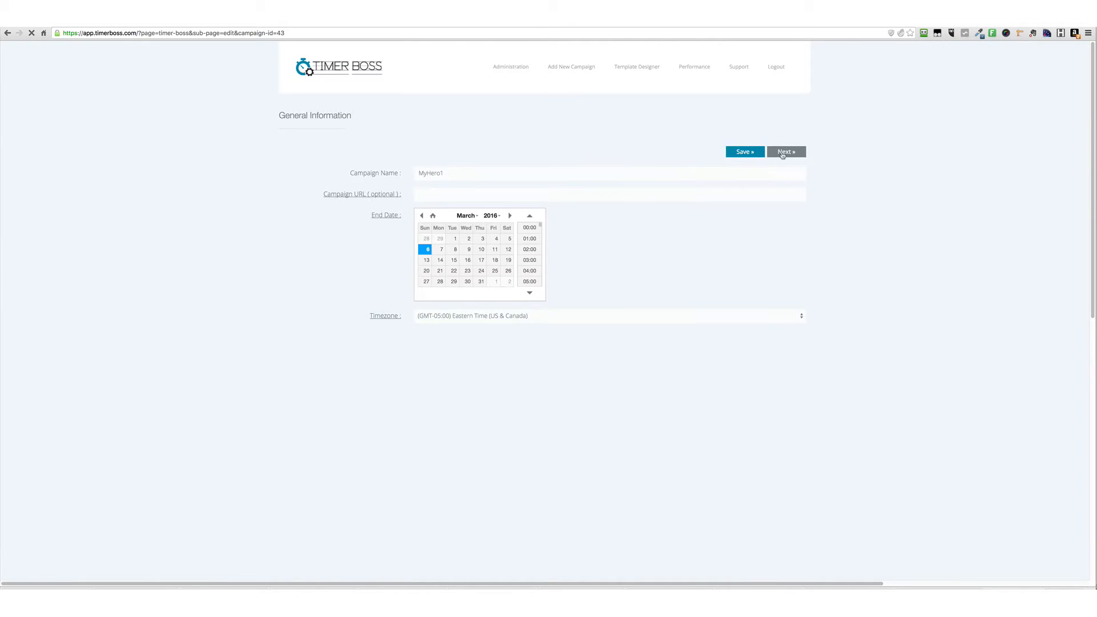
{"action": "left_click", "coordinate": [779, 151]}
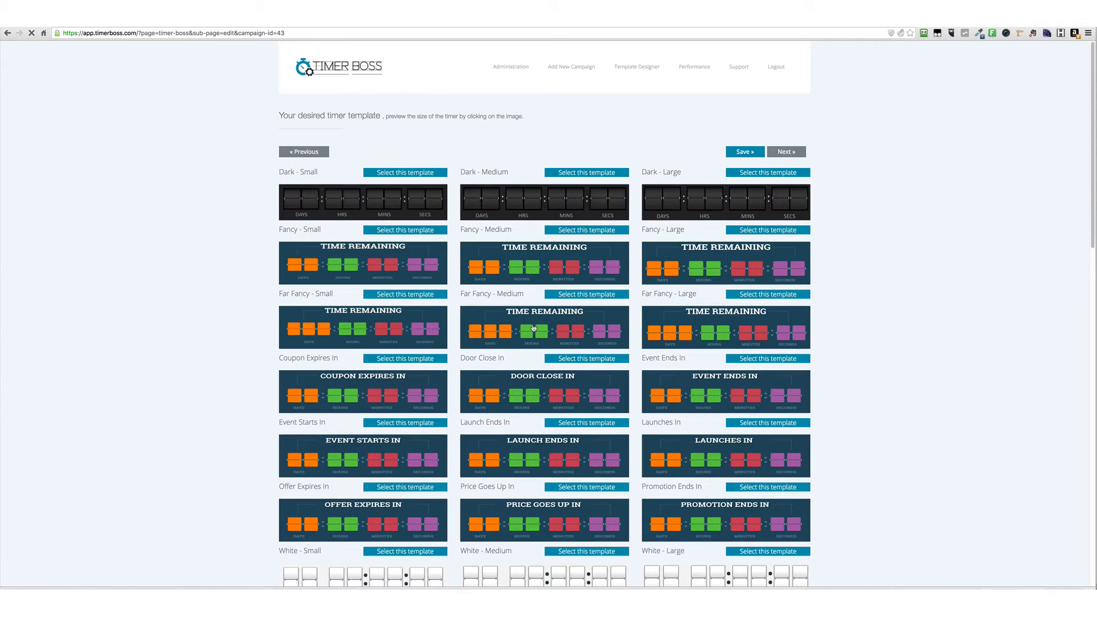
{"action": "left_click", "coordinate": [747, 362]}
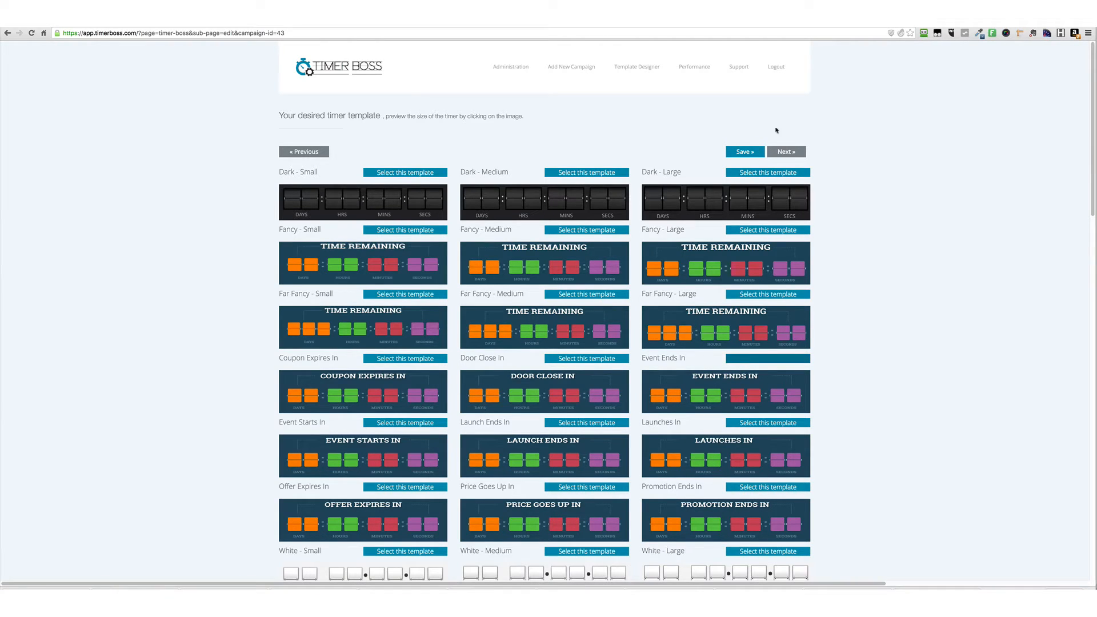
{"action": "left_click", "coordinate": [746, 153]}
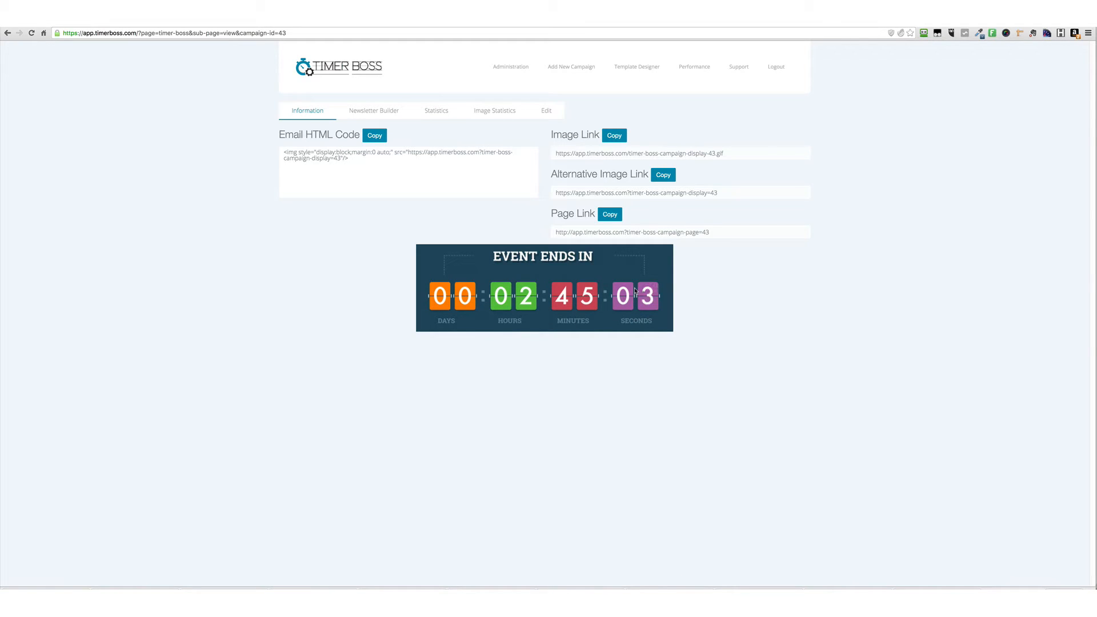
Highlight the whole Email HTML Code of the new campaign
{"action": "left_click_drag", "start_coordinate": [381, 163], "coordinate": [283, 152]}
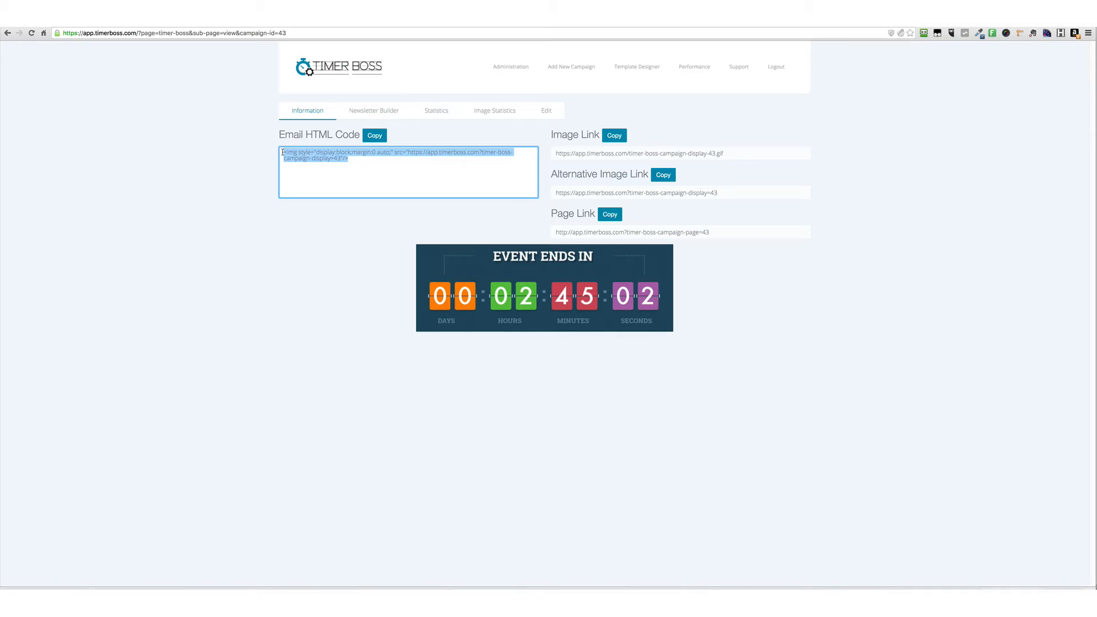
{"action": "left_click", "coordinate": [429, 185]}
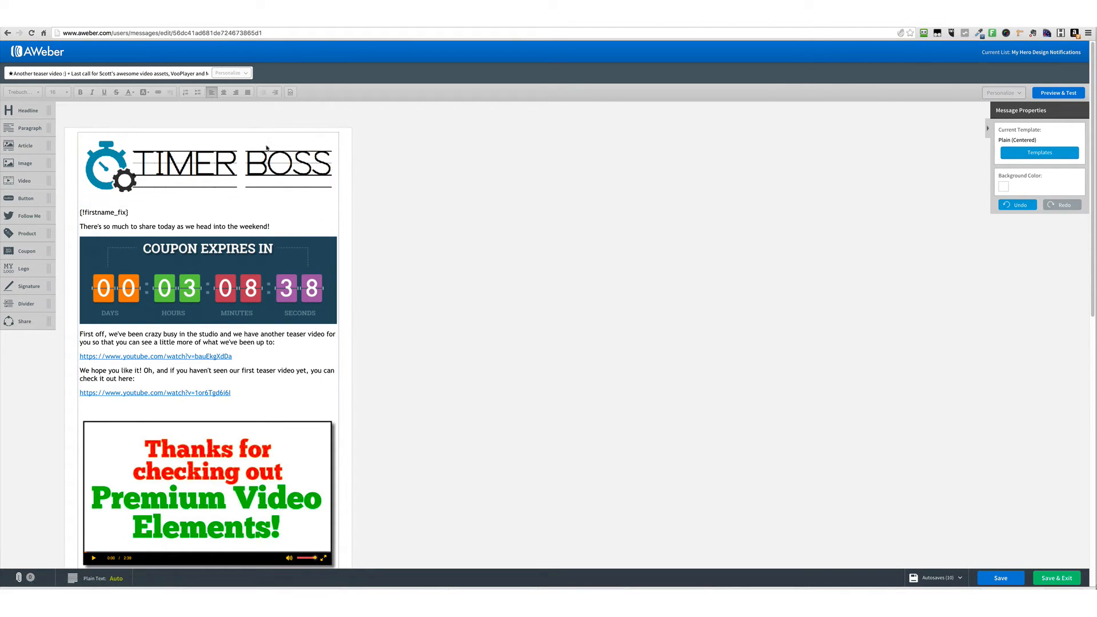
In the AWeber message, view the HTML source of the text block holding the coupon timer, and close it
{"action": "left_click", "coordinate": [270, 226]}
{"action": "left_click", "coordinate": [291, 93]}
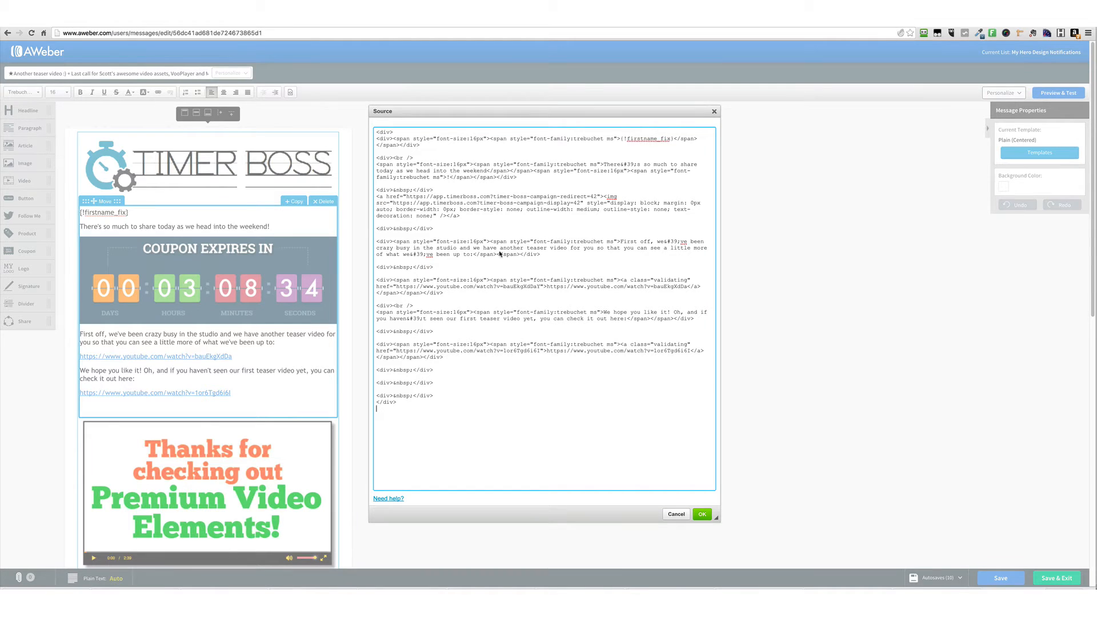
{"action": "left_click", "coordinate": [714, 112]}
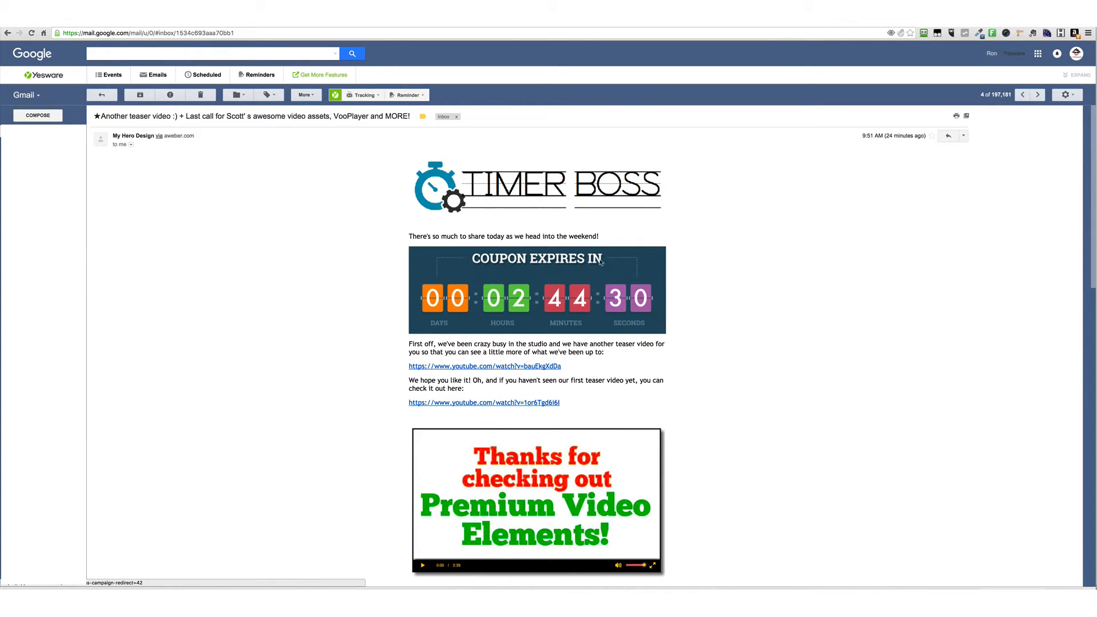
Follow the coupon timer in the received Gmail message and look through the TimerBoss sales page down to its special bonuses
{"action": "left_click", "coordinate": [539, 283]}
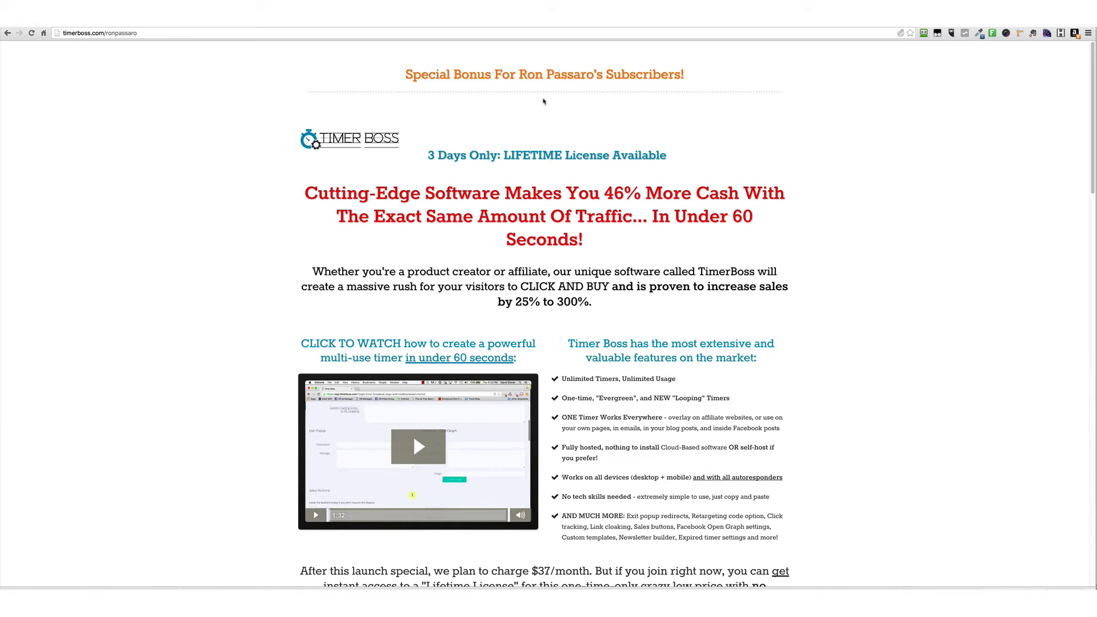
{"action": "scroll", "coordinate": [645, 260], "scroll_direction": "down", "scroll_amount": 3}
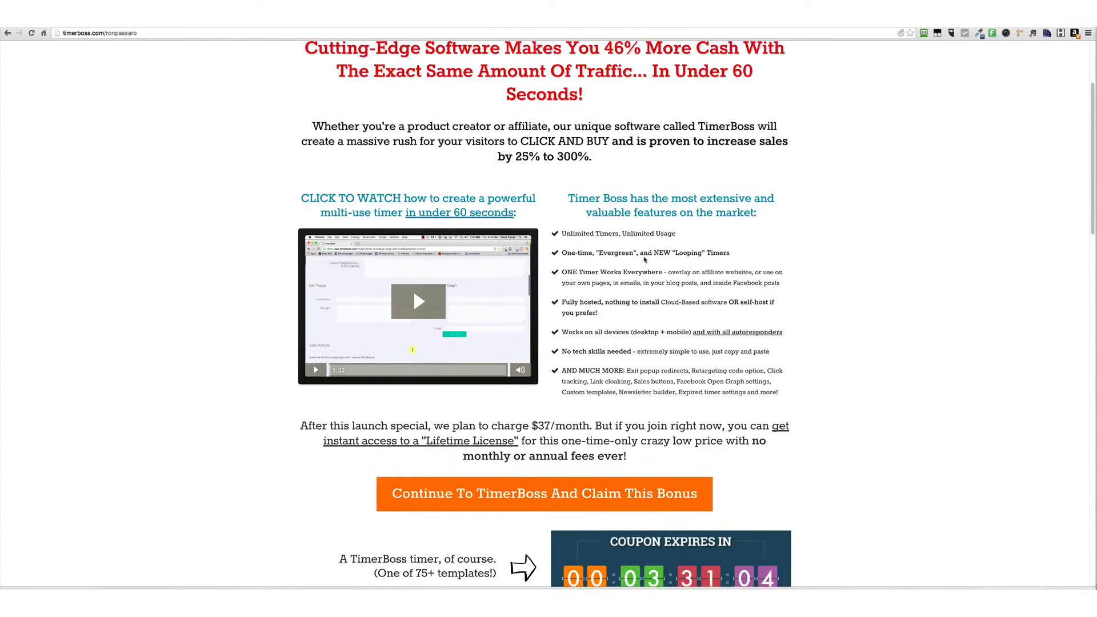
{"action": "scroll", "coordinate": [644, 260], "scroll_direction": "down", "scroll_amount": 10}
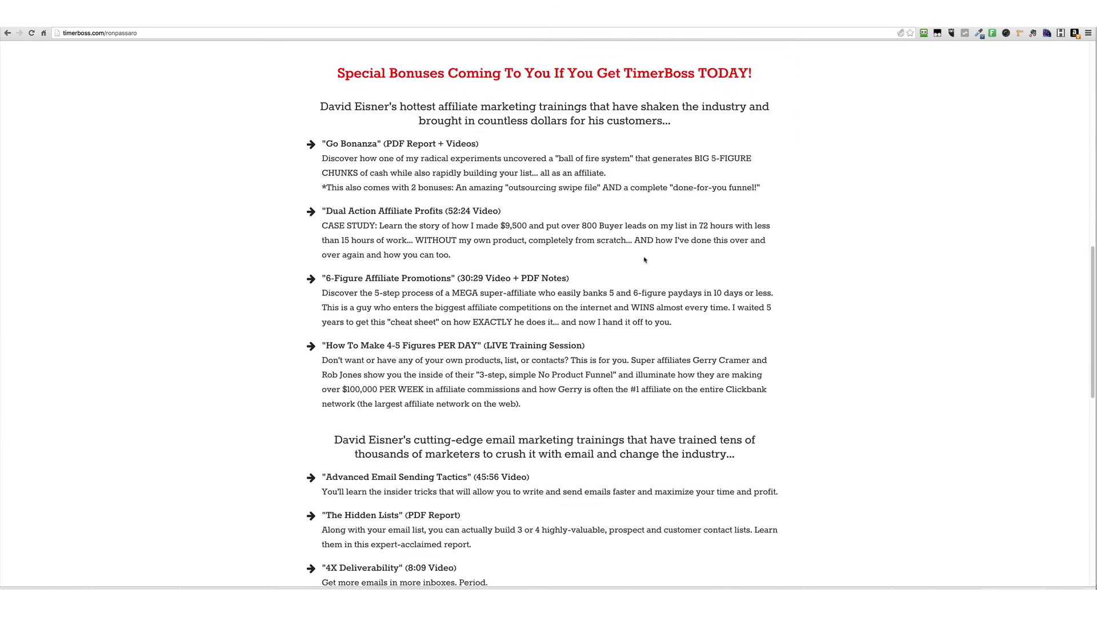
Look through the special bonuses on the TimerBoss sales page, highlighting the "Go Bonanza" description, and return to the page's beginning
{"action": "scroll", "coordinate": [645, 260], "scroll_direction": "down", "scroll_amount": 8}
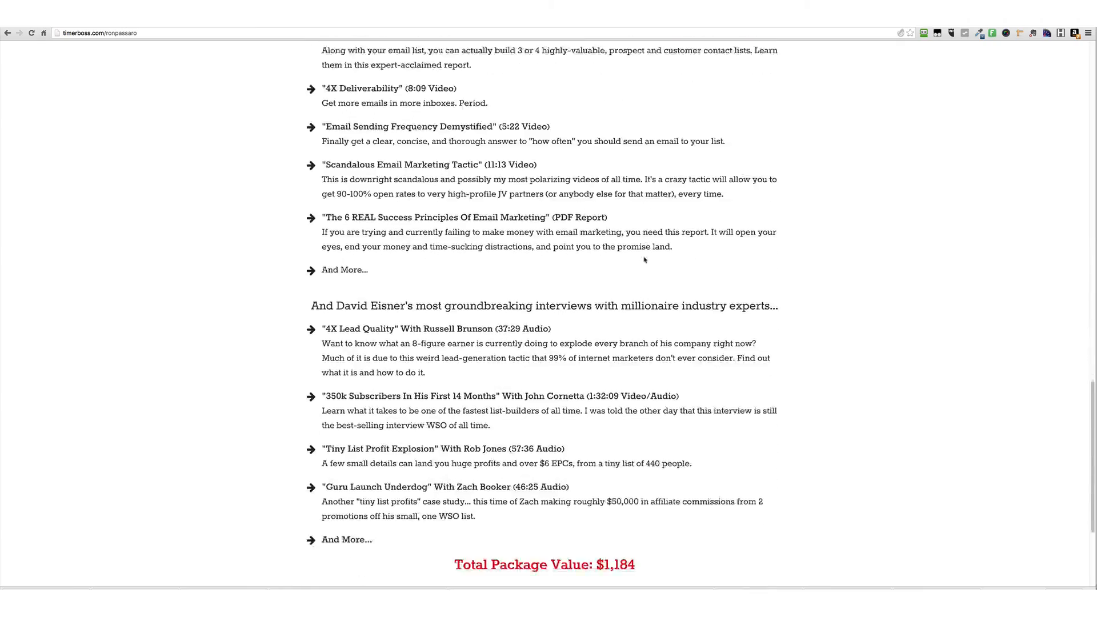
{"action": "scroll", "coordinate": [645, 260], "scroll_direction": "down", "scroll_amount": 2}
{"action": "scroll", "coordinate": [645, 260], "scroll_direction": "up", "scroll_amount": 18}
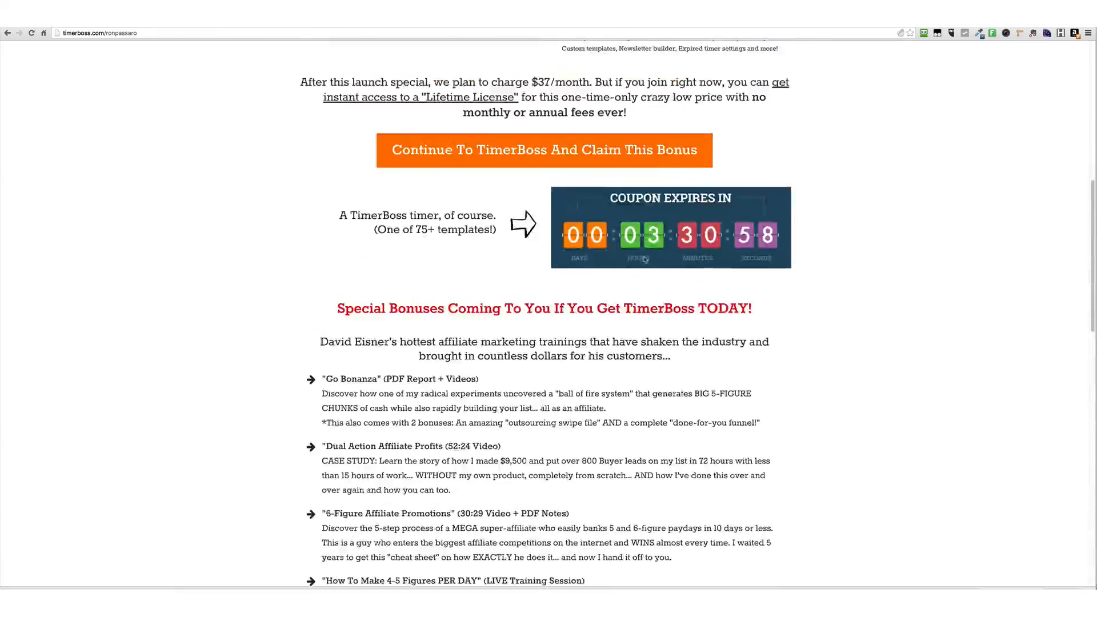
{"action": "scroll", "coordinate": [644, 260], "scroll_direction": "up", "scroll_amount": 2}
{"action": "scroll", "coordinate": [549, 189], "scroll_direction": "down", "scroll_amount": 4}
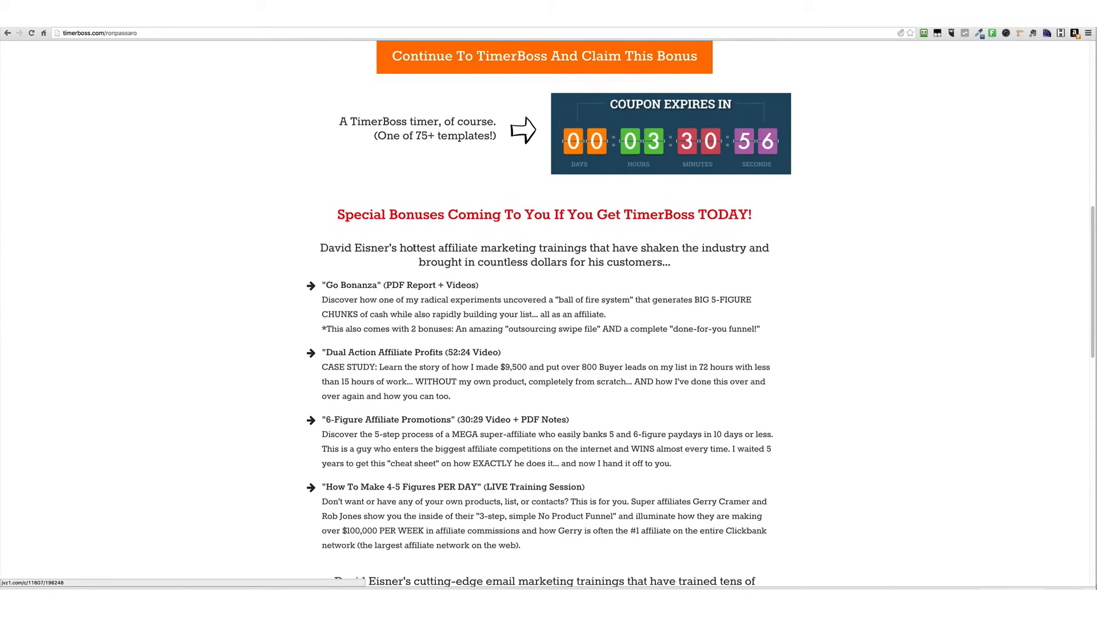
{"action": "left_click_drag", "start_coordinate": [380, 302], "coordinate": [735, 333]}
{"action": "left_click", "coordinate": [735, 332]}
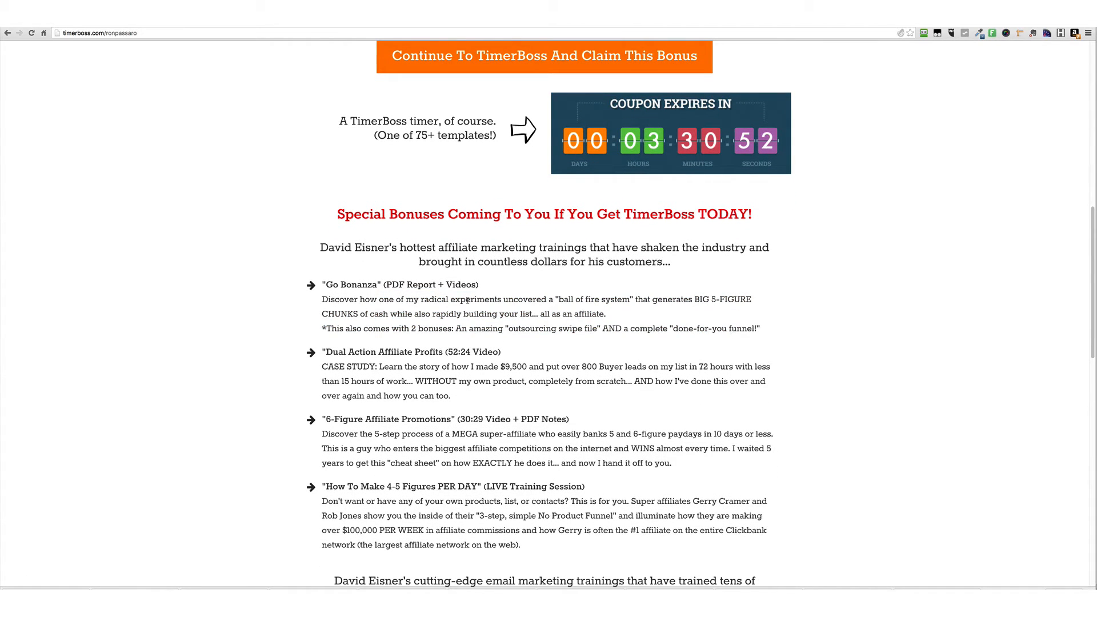
{"action": "left_click_drag", "start_coordinate": [421, 300], "coordinate": [745, 333]}
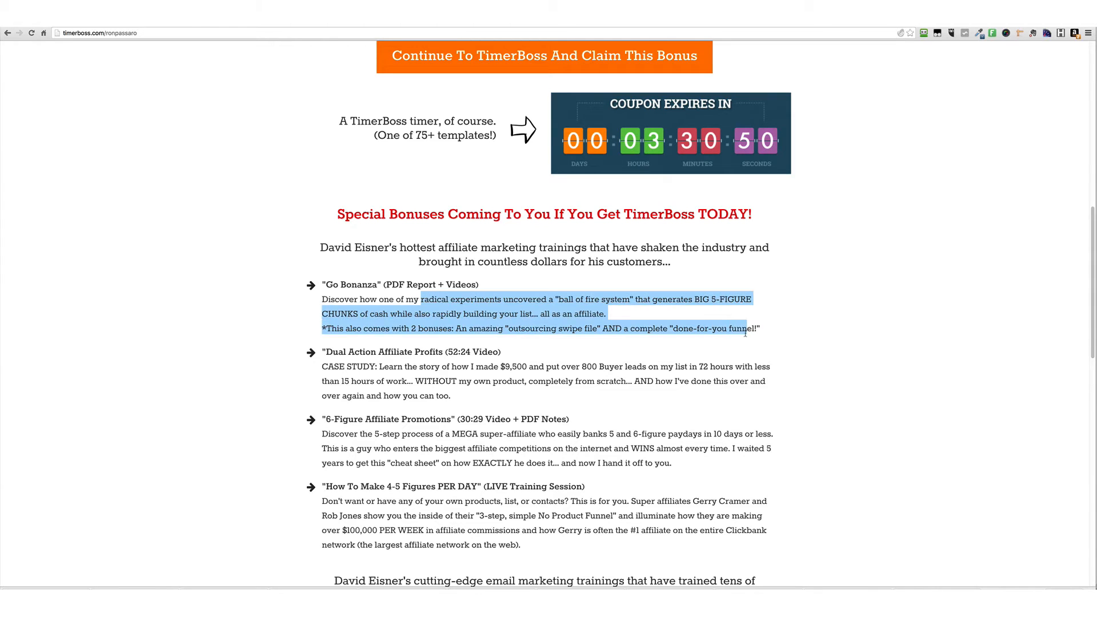
{"action": "left_click", "coordinate": [745, 333]}
{"action": "scroll", "coordinate": [737, 343], "scroll_direction": "up", "scroll_amount": 10}
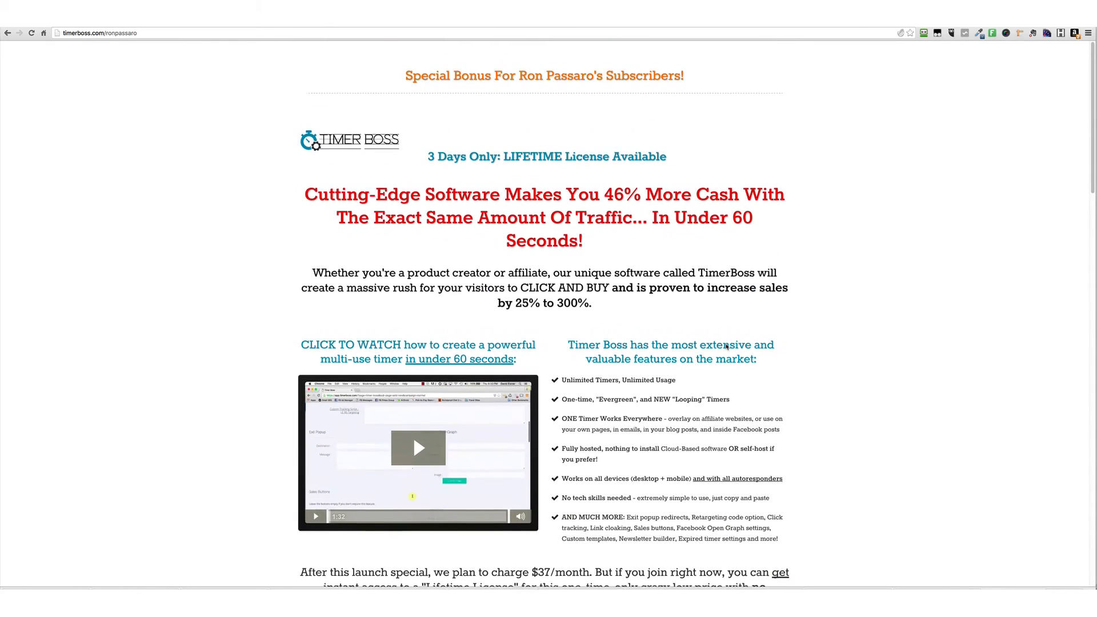
Examine the affiliate and email marketing training bonuses on the sales page, down to the expert interviews
{"action": "scroll", "coordinate": [726, 346], "scroll_direction": "down", "scroll_amount": 10}
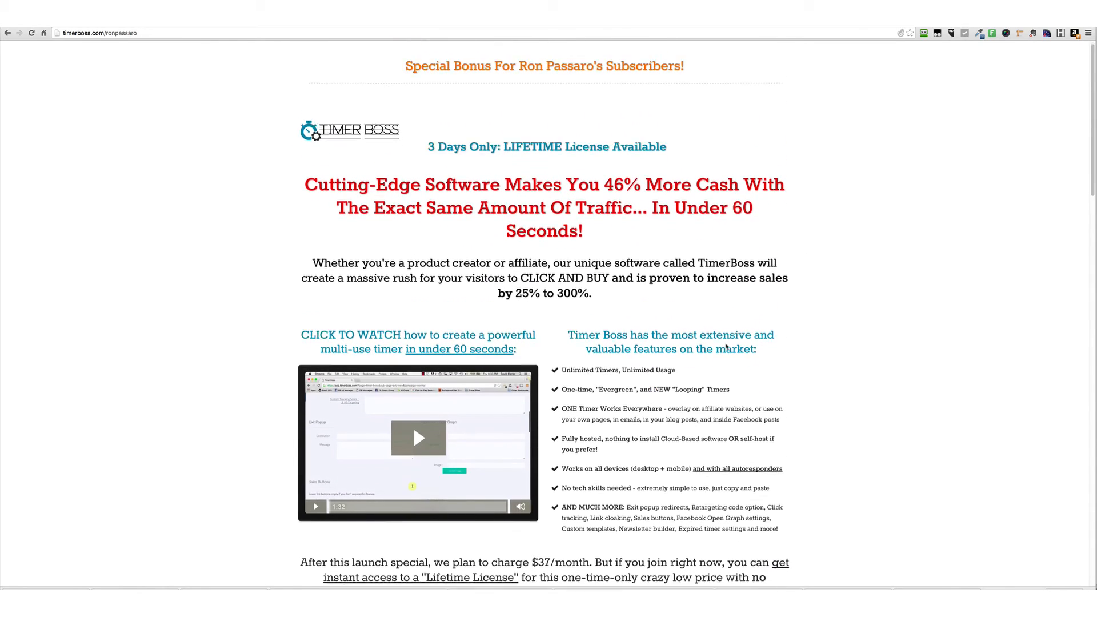
{"action": "scroll", "coordinate": [727, 346], "scroll_direction": "down", "scroll_amount": 1}
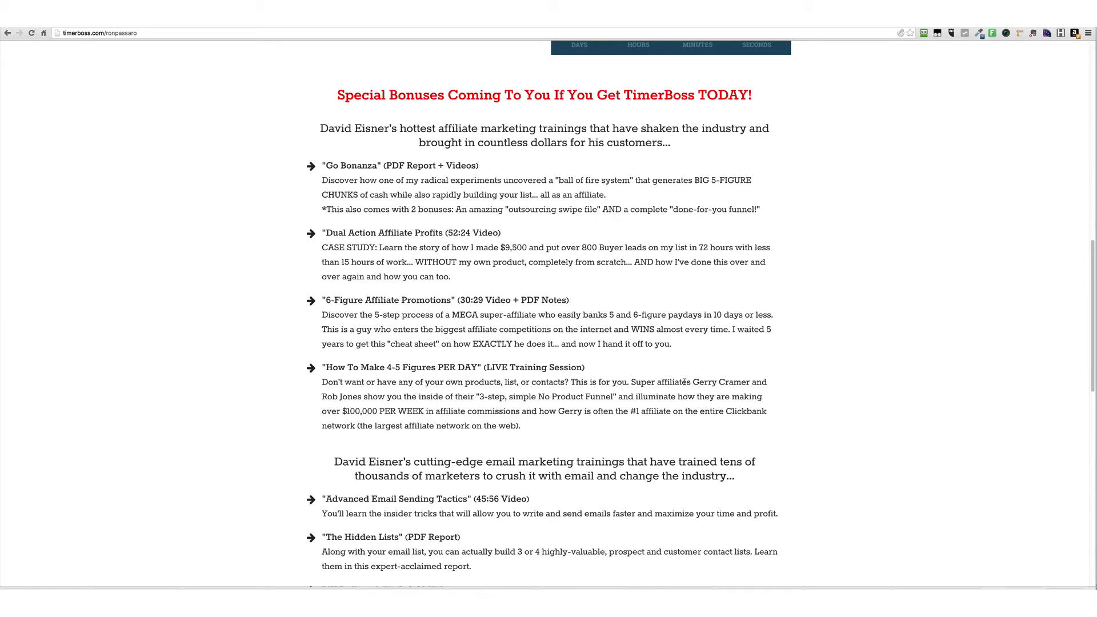
{"action": "scroll", "coordinate": [680, 374], "scroll_direction": "down", "scroll_amount": 3}
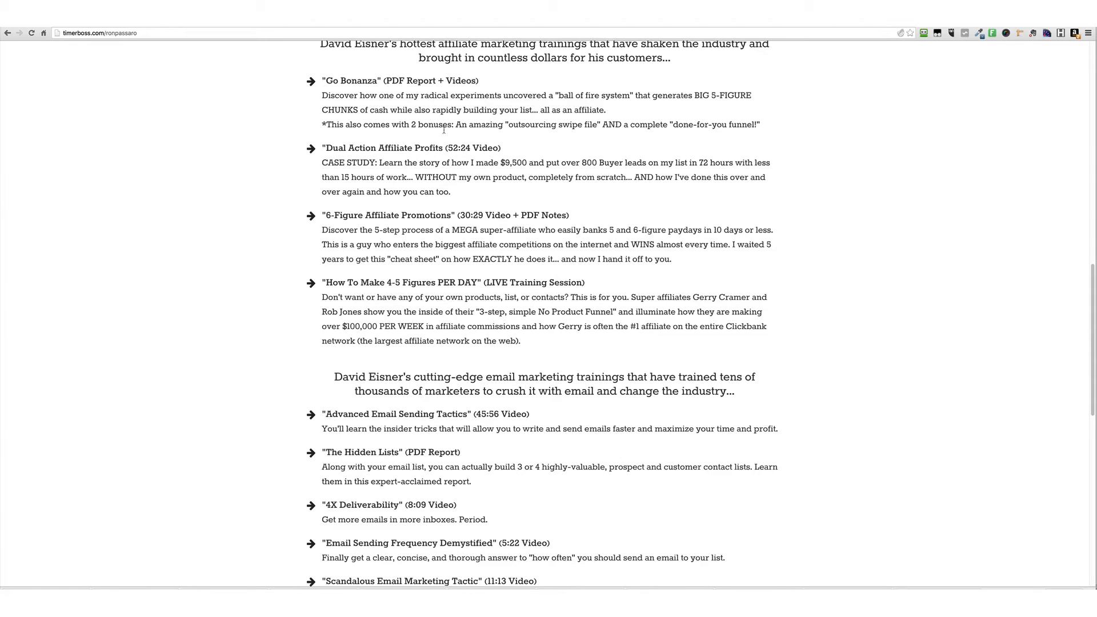
{"action": "scroll", "coordinate": [607, 364], "scroll_direction": "down", "scroll_amount": 13}
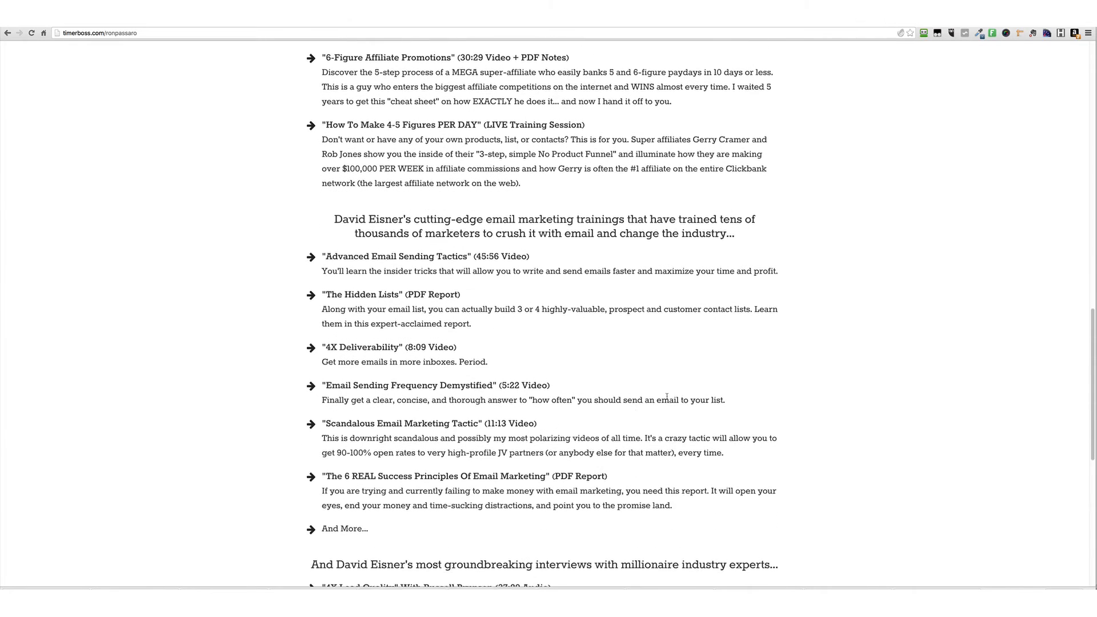
{"action": "scroll", "coordinate": [633, 409], "scroll_direction": "down", "scroll_amount": 2}
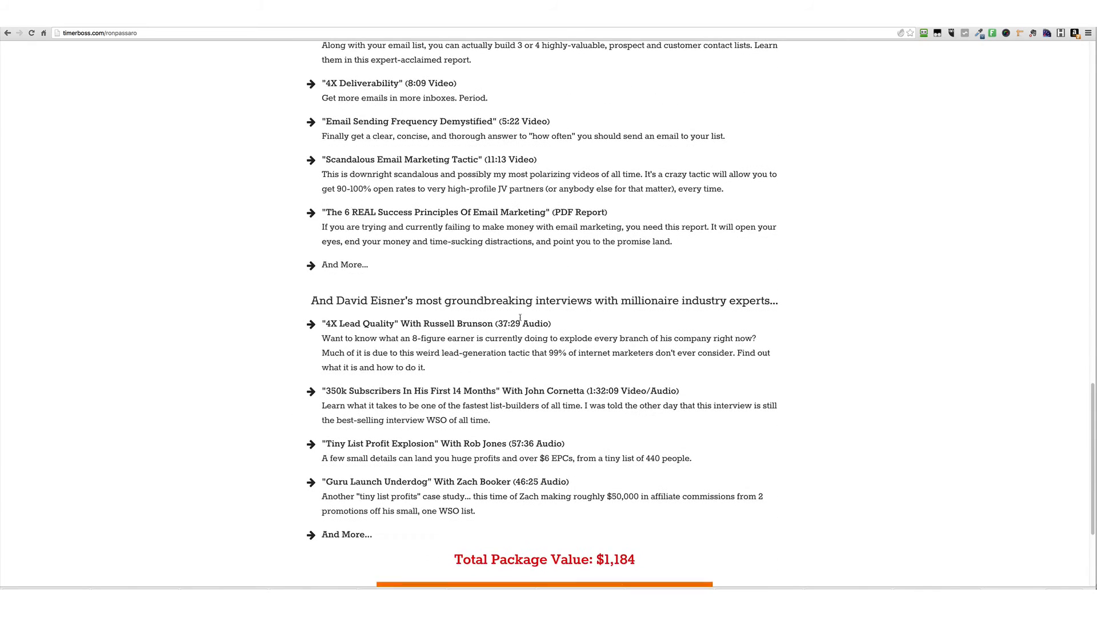
Highlight passages in the "4X Lead Quality", "350k Subscribers In His First 14 Months" and "Tiny List Profit Explosion" interview bonuses
{"action": "left_click_drag", "start_coordinate": [412, 324], "coordinate": [552, 325]}
{"action": "left_click", "coordinate": [427, 324]}
{"action": "left_click_drag", "start_coordinate": [429, 325], "coordinate": [494, 324]}
{"action": "left_click", "coordinate": [525, 349]}
{"action": "left_click_drag", "start_coordinate": [347, 390], "coordinate": [491, 418]}
{"action": "left_click", "coordinate": [517, 438]}
{"action": "left_click_drag", "start_coordinate": [435, 459], "coordinate": [692, 460]}
{"action": "left_click", "coordinate": [691, 460]}
{"action": "mouse_move", "coordinate": [537, 443]}
{"action": "left_mouse_down"}
{"action": "mouse_move", "coordinate": [564, 444]}
{"action": "mouse_move", "coordinate": [536, 445]}
{"action": "left_mouse_up"}
{"action": "left_click", "coordinate": [563, 445]}
{"action": "left_click", "coordinate": [539, 445]}
{"action": "scroll", "coordinate": [597, 496], "scroll_direction": "down", "scroll_amount": 3}
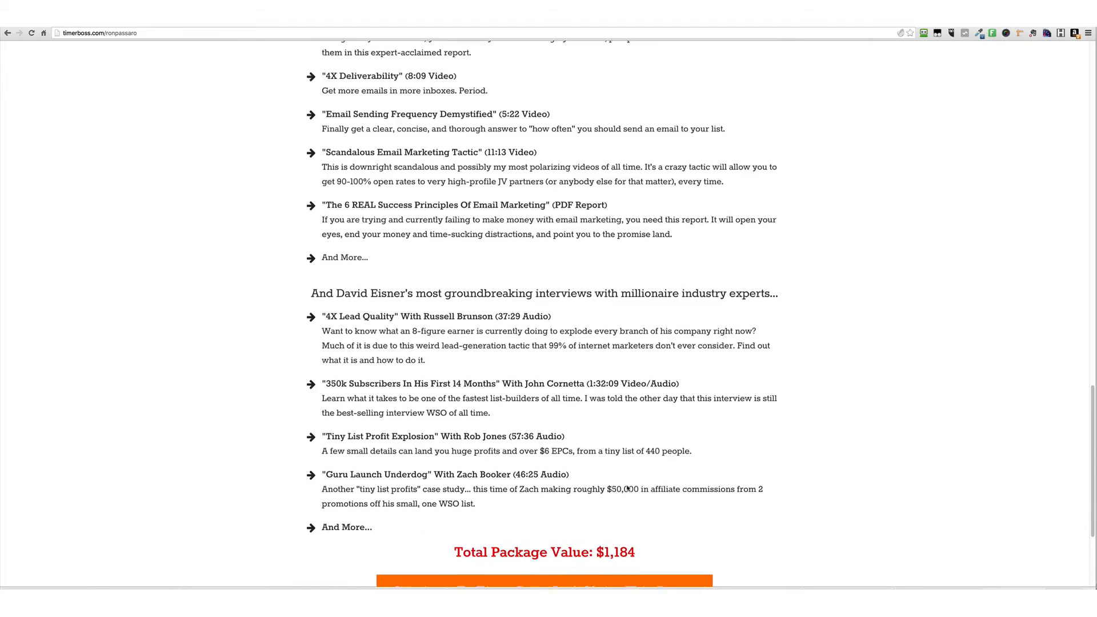
{"action": "scroll", "coordinate": [629, 489], "scroll_direction": "up", "scroll_amount": 15}
{"action": "scroll", "coordinate": [629, 489], "scroll_direction": "up", "scroll_amount": 8}
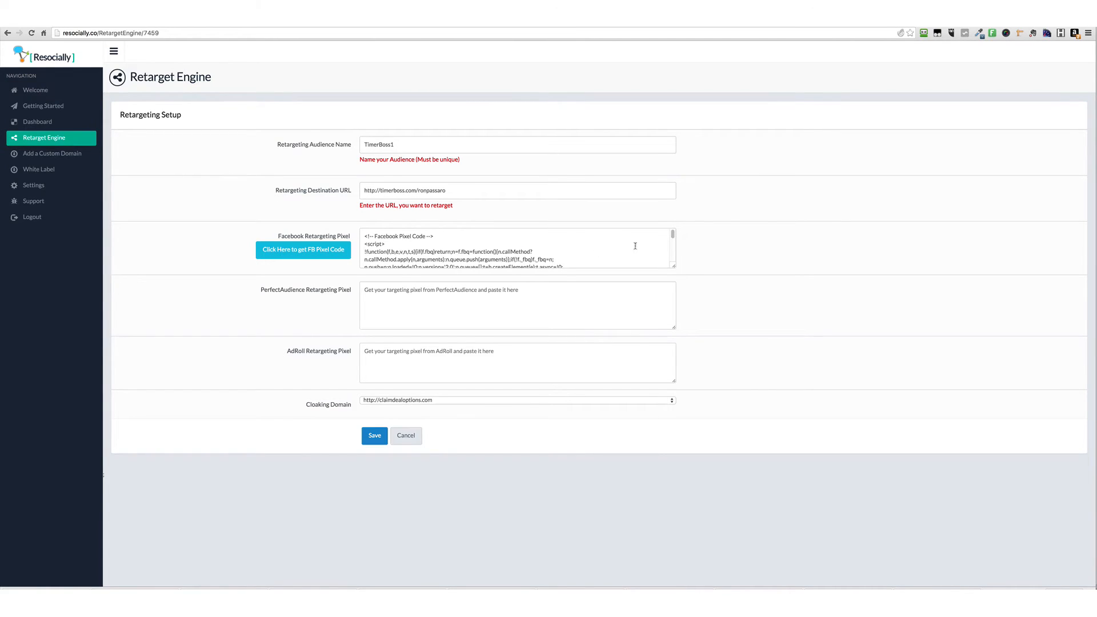
In Resocially's Retarget Engine setup, examine the Facebook retargeting pixel field and highlight the retargeting destination URL
{"action": "left_click", "coordinate": [591, 254]}
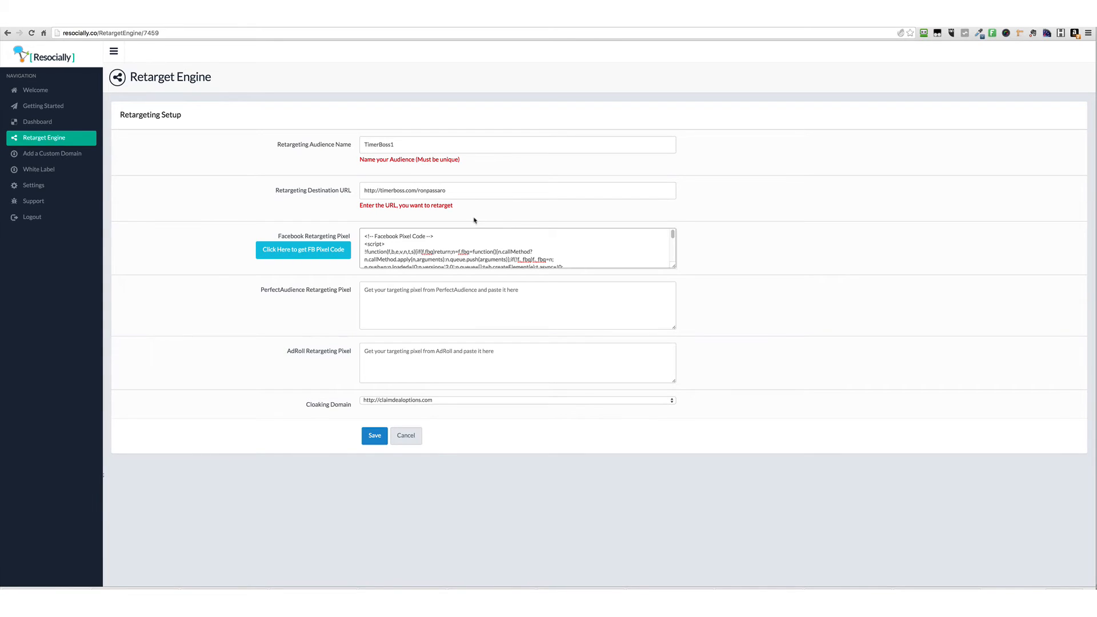
{"action": "triple_click", "coordinate": [452, 192]}
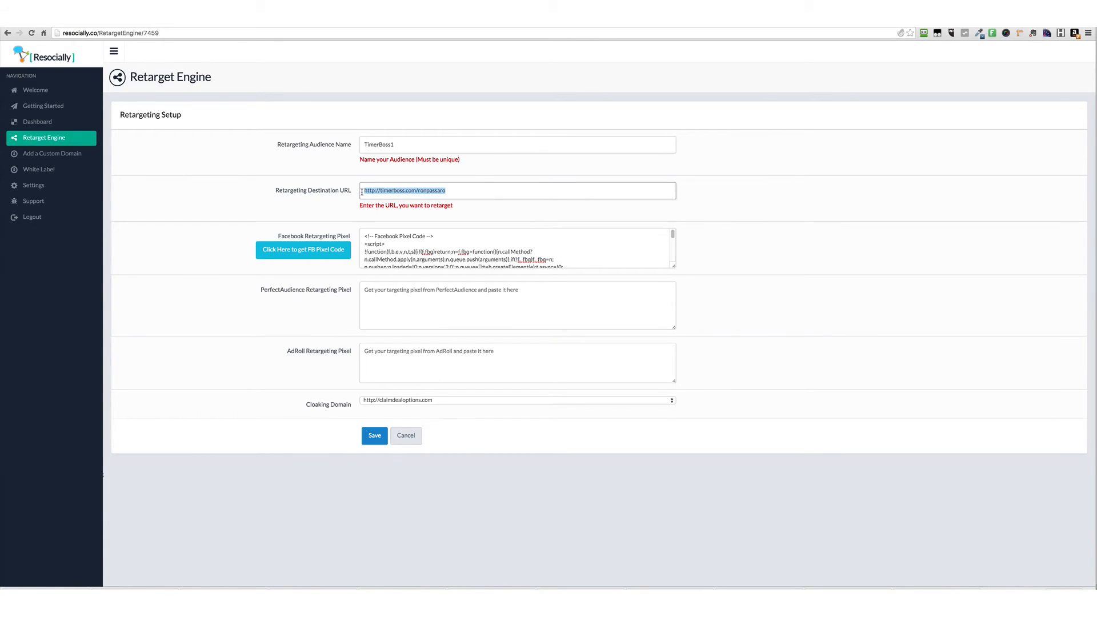
{"action": "left_click", "coordinate": [460, 193]}
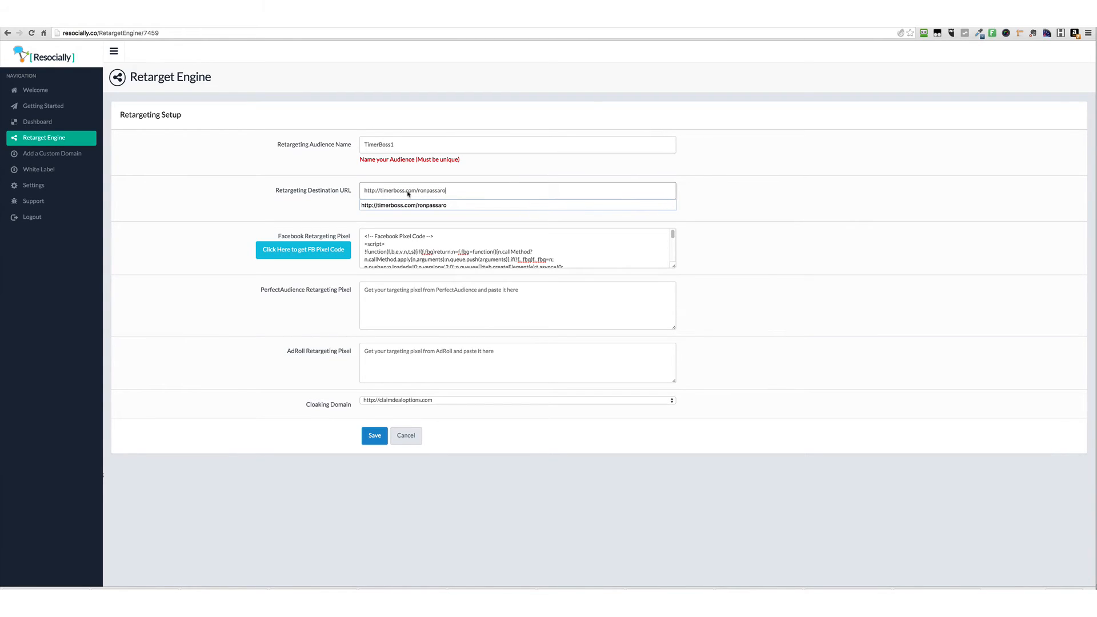
{"action": "left_click", "coordinate": [691, 204]}
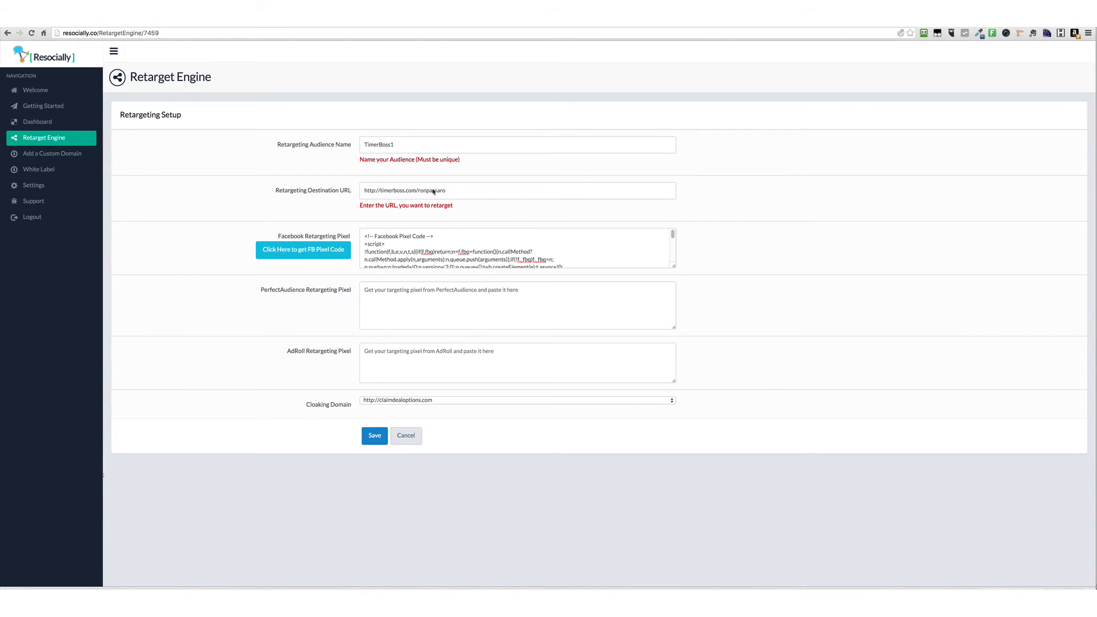
{"action": "left_click_drag", "start_coordinate": [453, 192], "coordinate": [341, 191]}
{"action": "left_click", "coordinate": [750, 202]}
{"action": "left_click_drag", "start_coordinate": [451, 193], "coordinate": [362, 192]}
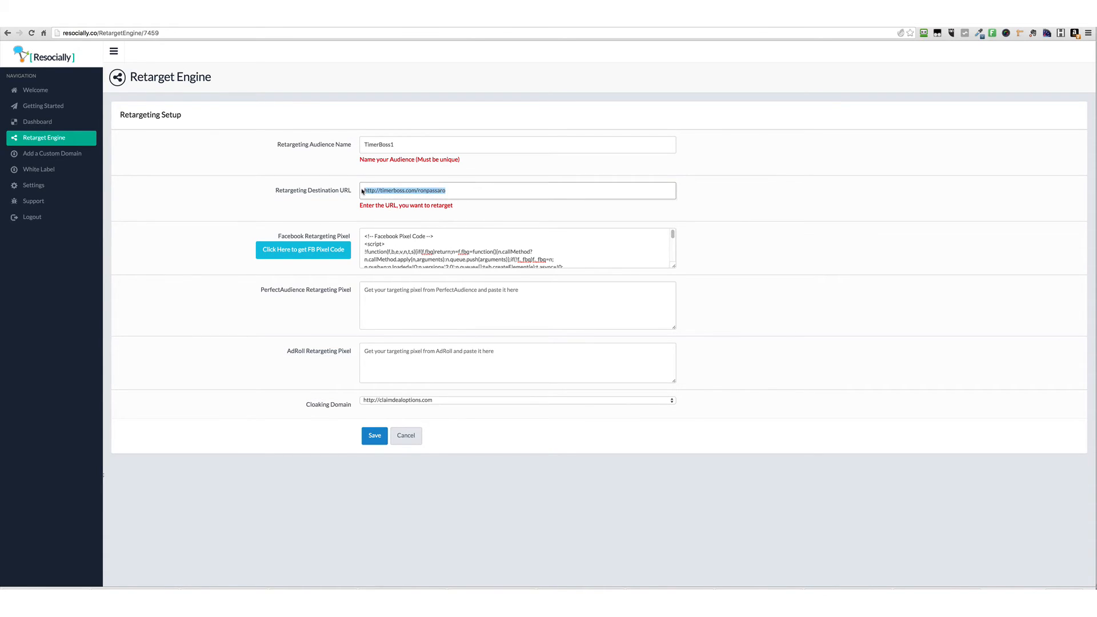
{"action": "left_click", "coordinate": [407, 192]}
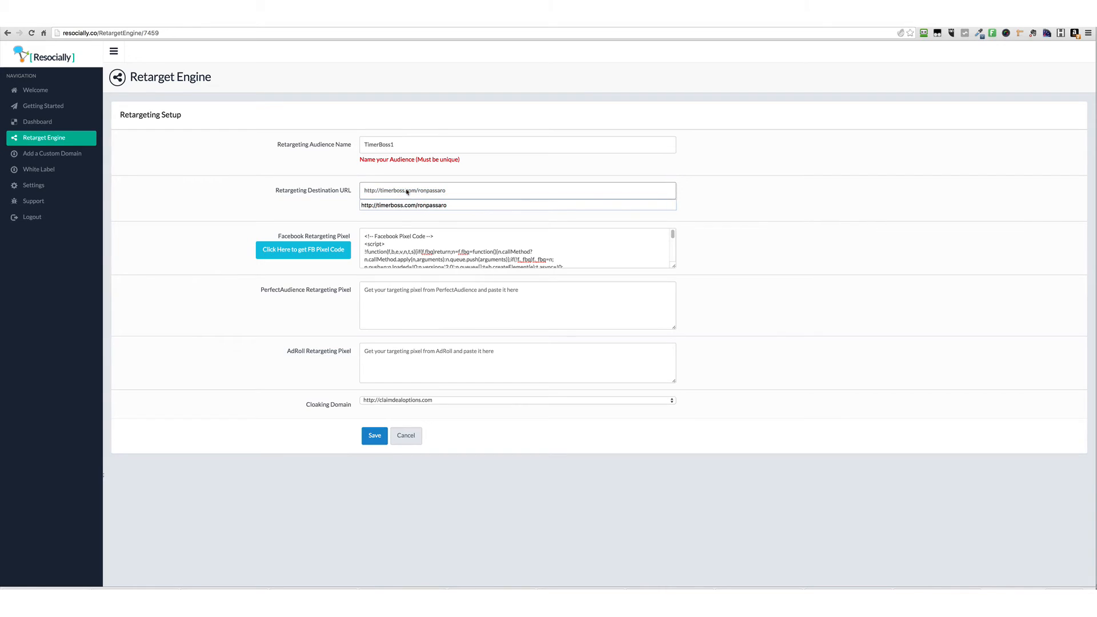
{"action": "left_click", "coordinate": [530, 219]}
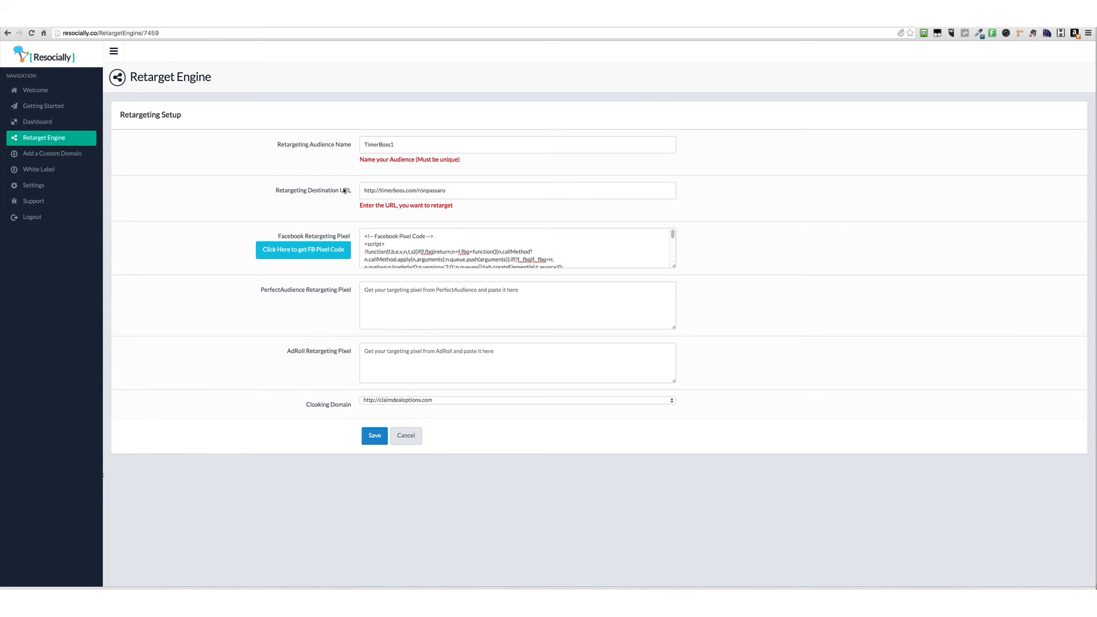
{"action": "left_click", "coordinate": [394, 146]}
{"action": "left_click", "coordinate": [453, 190]}
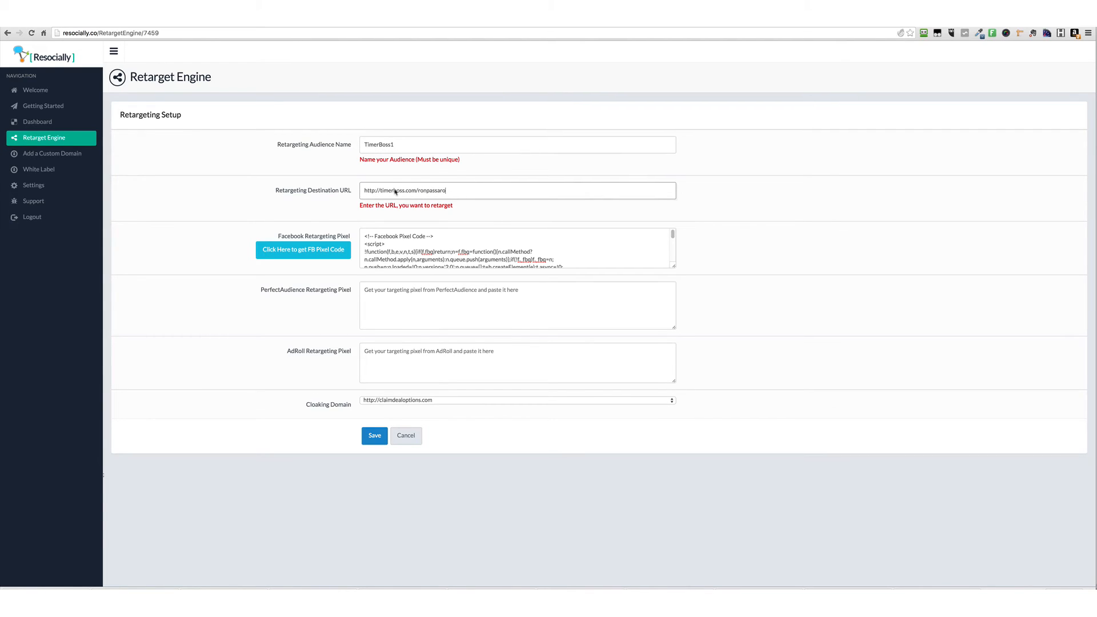
{"action": "left_click", "coordinate": [426, 402]}
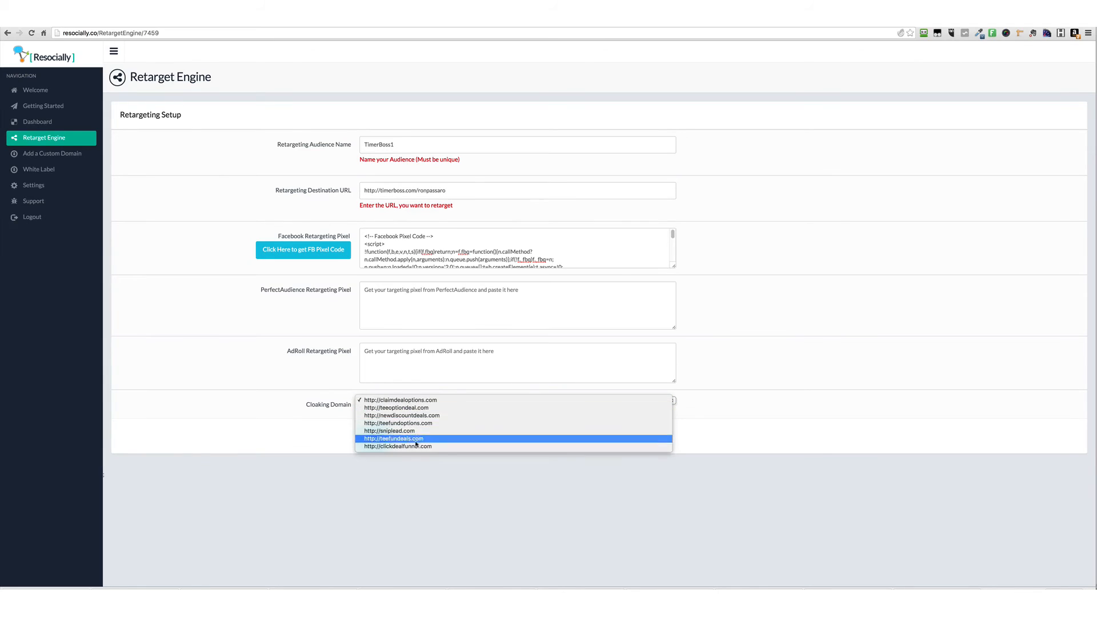
{"action": "left_click", "coordinate": [429, 401]}
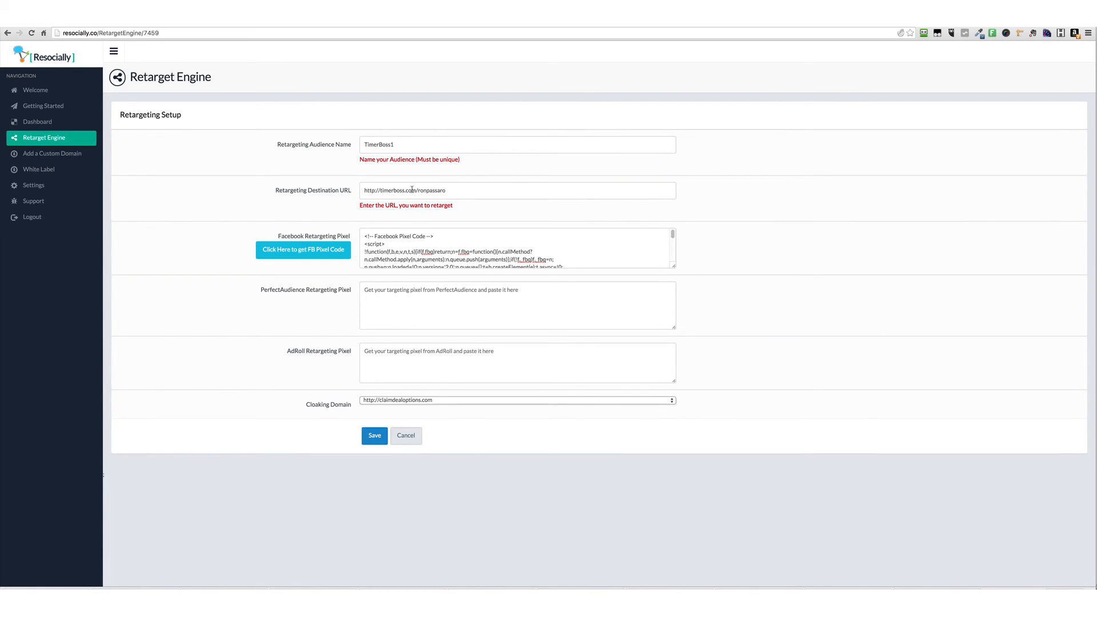
{"action": "left_click", "coordinate": [457, 191]}
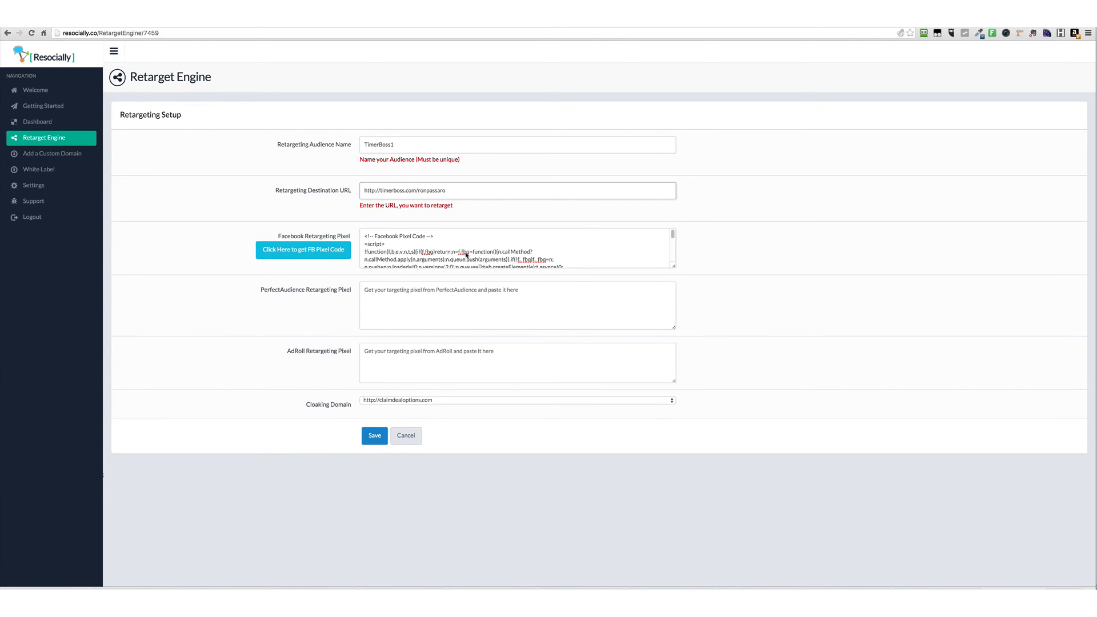
{"action": "left_click", "coordinate": [375, 436]}
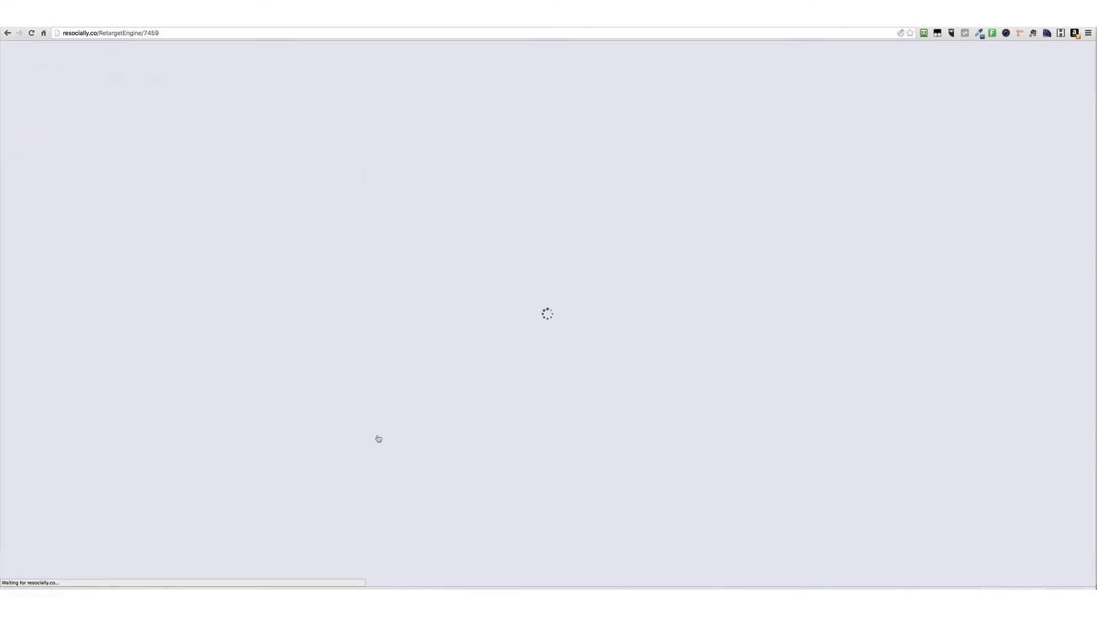
Copy the generated retargeting URL and open it in a new browser tab
{"action": "left_click_drag", "start_coordinate": [481, 144], "coordinate": [431, 166]}
{"action": "key", "text": "super+c"}
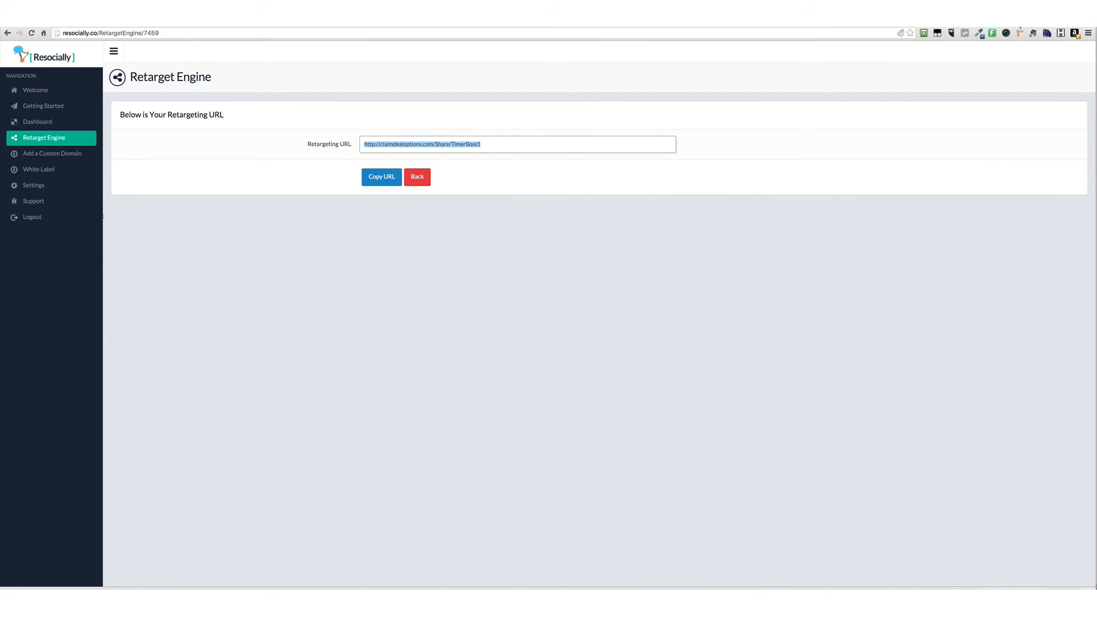
{"action": "key", "text": "super+t"}
{"action": "key", "text": "super+v"}
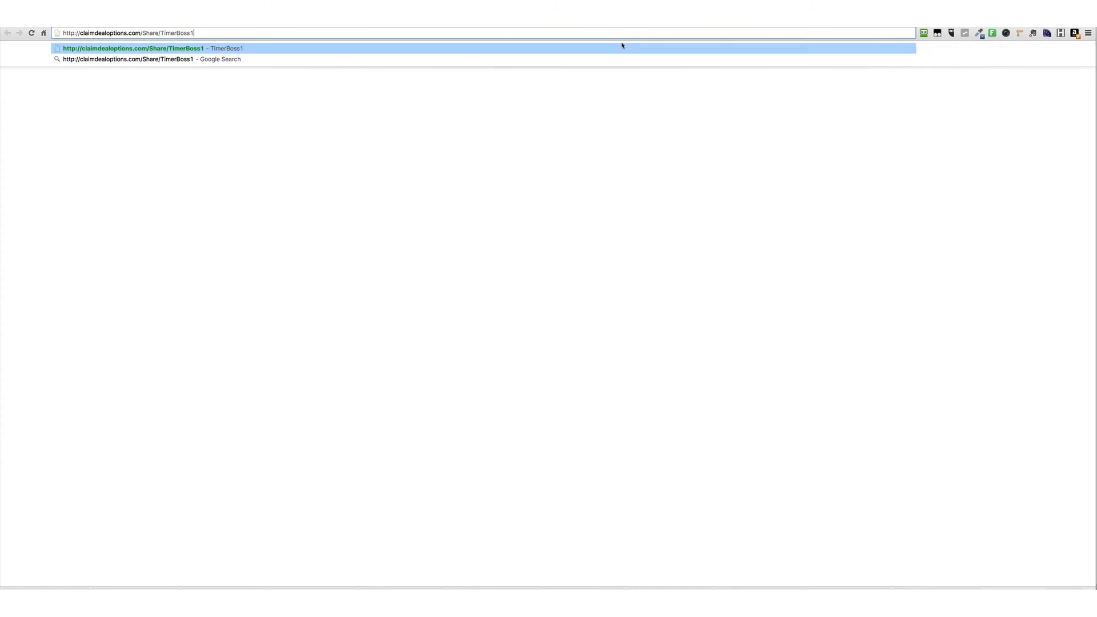
{"action": "key", "text": "Return"}
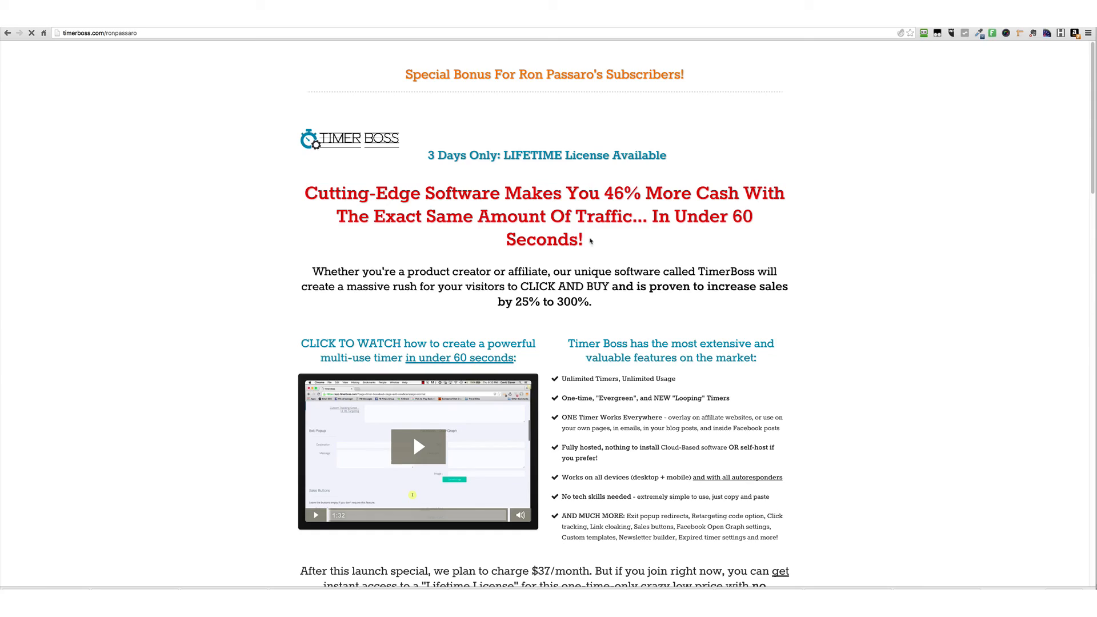
Examine the sales page opened by the retargeting link, highlighting the features heading and the introductory paragraph
{"action": "scroll", "coordinate": [623, 315], "scroll_direction": "down", "scroll_amount": 6}
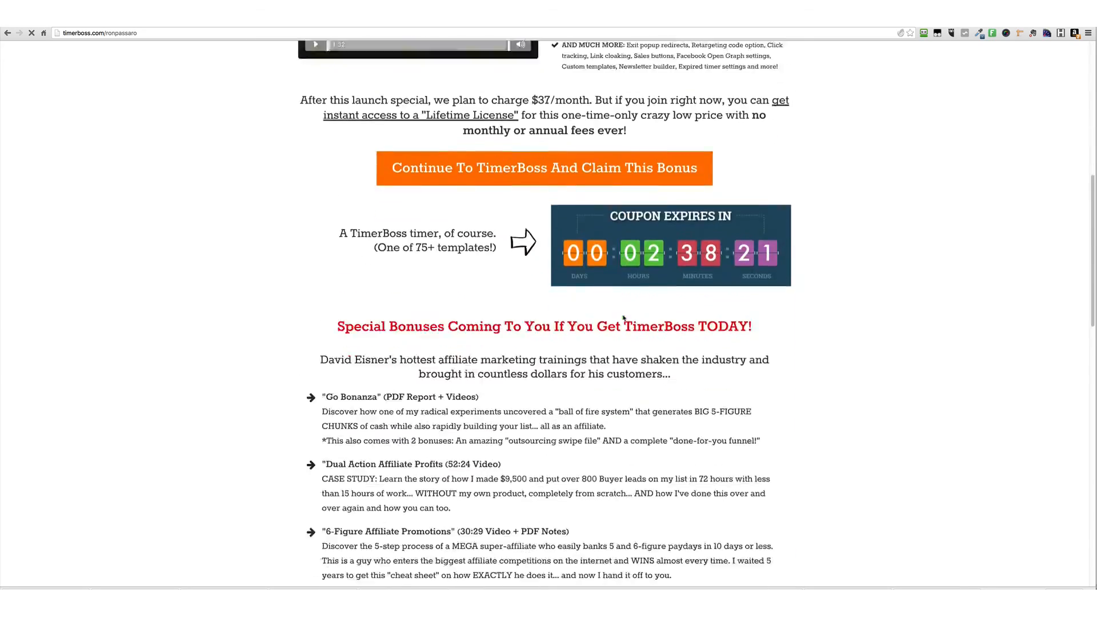
{"action": "scroll", "coordinate": [624, 317], "scroll_direction": "up", "scroll_amount": 6}
{"action": "scroll", "coordinate": [641, 208], "scroll_direction": "down", "scroll_amount": 1}
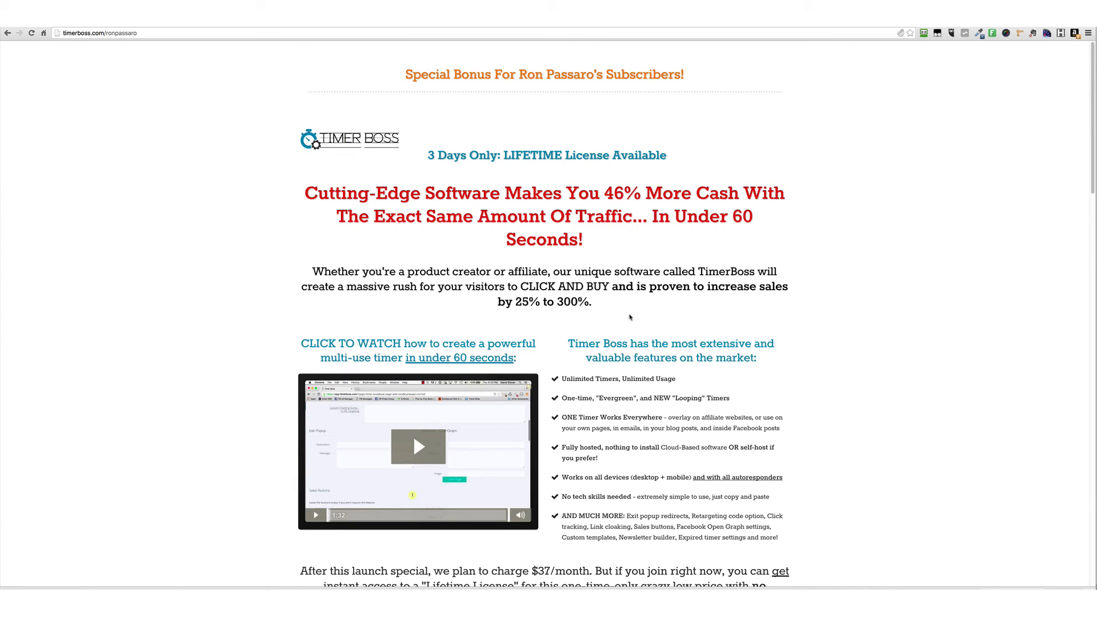
{"action": "left_click_drag", "start_coordinate": [600, 343], "coordinate": [749, 358]}
{"action": "left_click", "coordinate": [724, 354]}
{"action": "left_click_drag", "start_coordinate": [595, 307], "coordinate": [316, 273]}
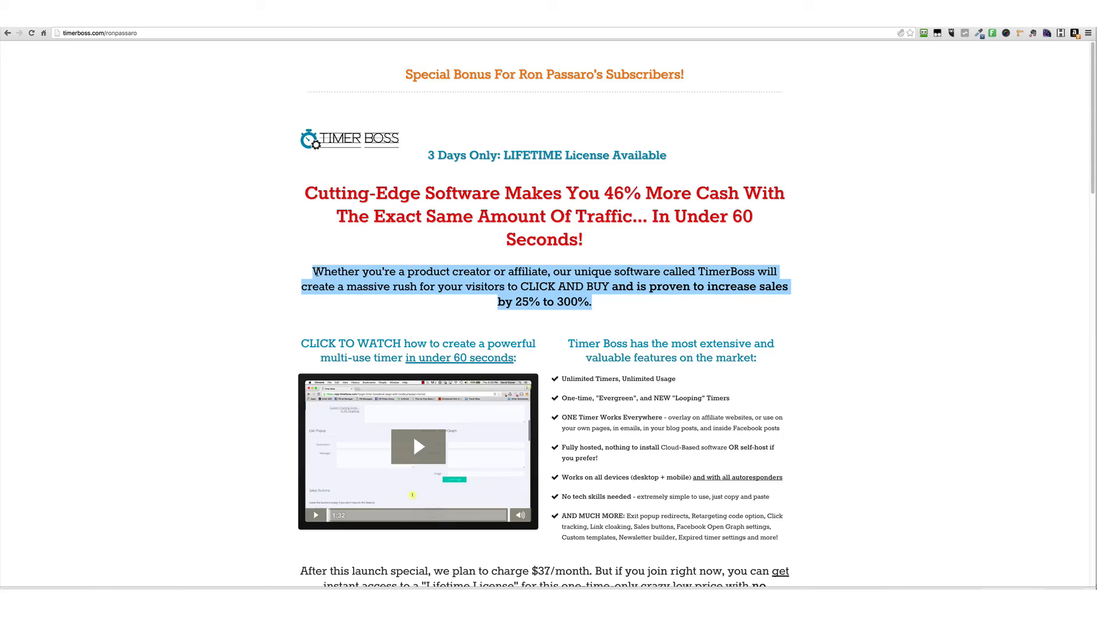
{"action": "left_click", "coordinate": [589, 298]}
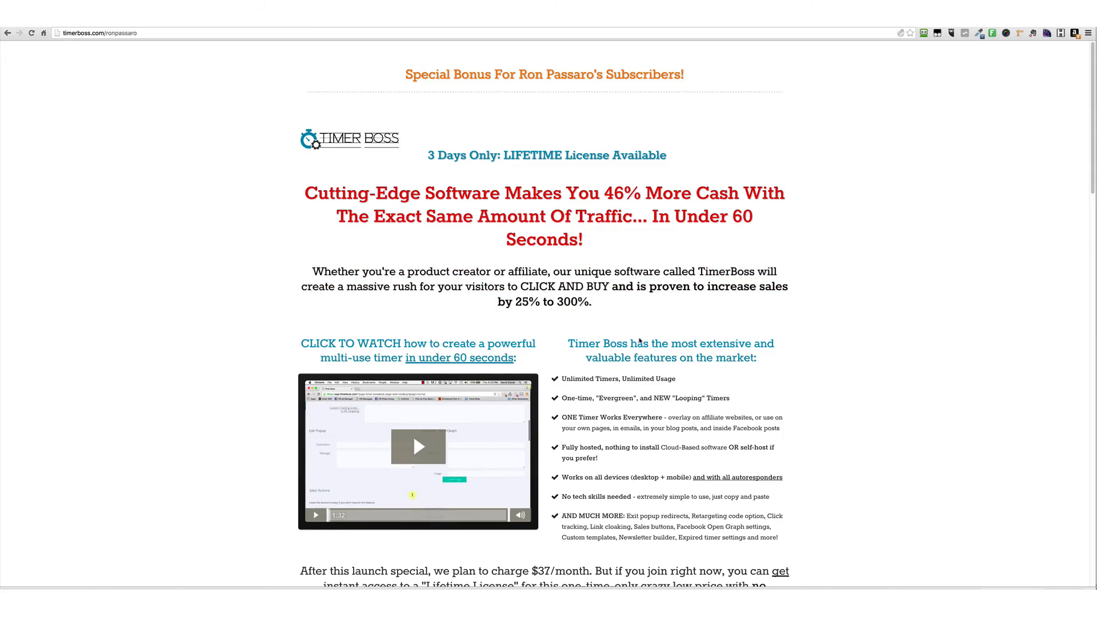
Look through the whole retargeted sales page from its headline to the footer and return to the beginning
{"action": "scroll", "coordinate": [639, 341], "scroll_direction": "down", "scroll_amount": 20}
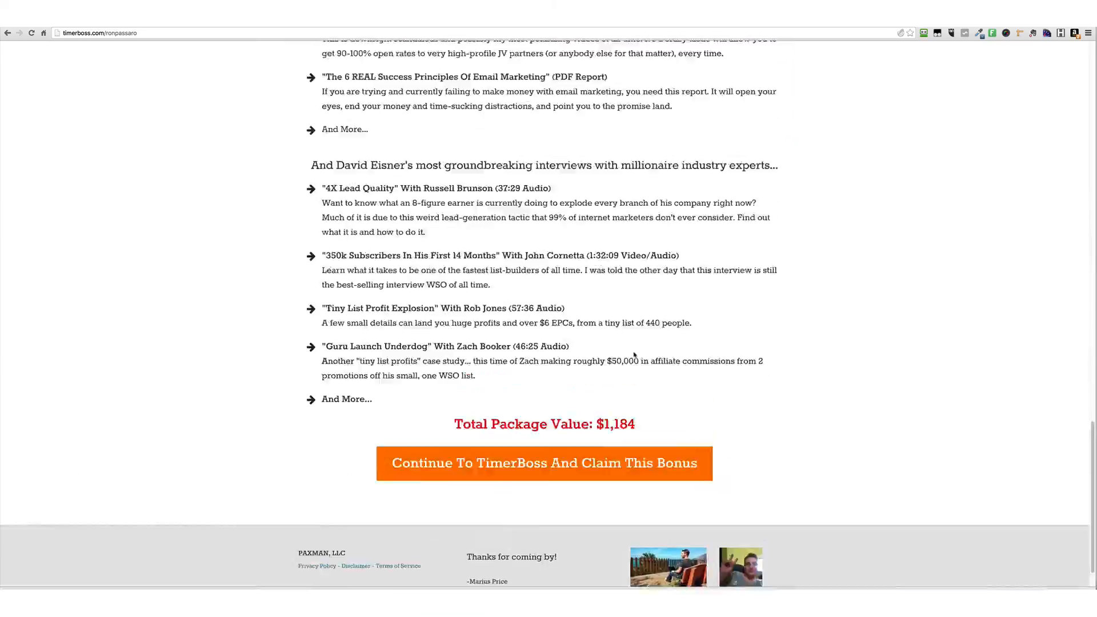
{"action": "scroll", "coordinate": [635, 355], "scroll_direction": "up", "scroll_amount": 20}
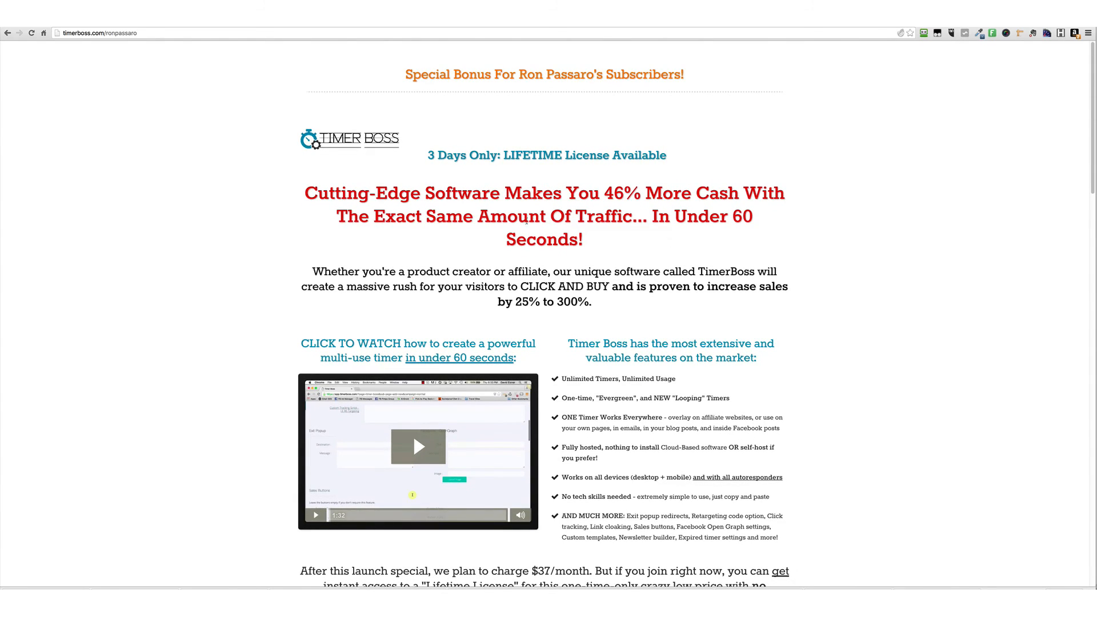
{"action": "scroll", "coordinate": [611, 245], "scroll_direction": "down", "scroll_amount": 5}
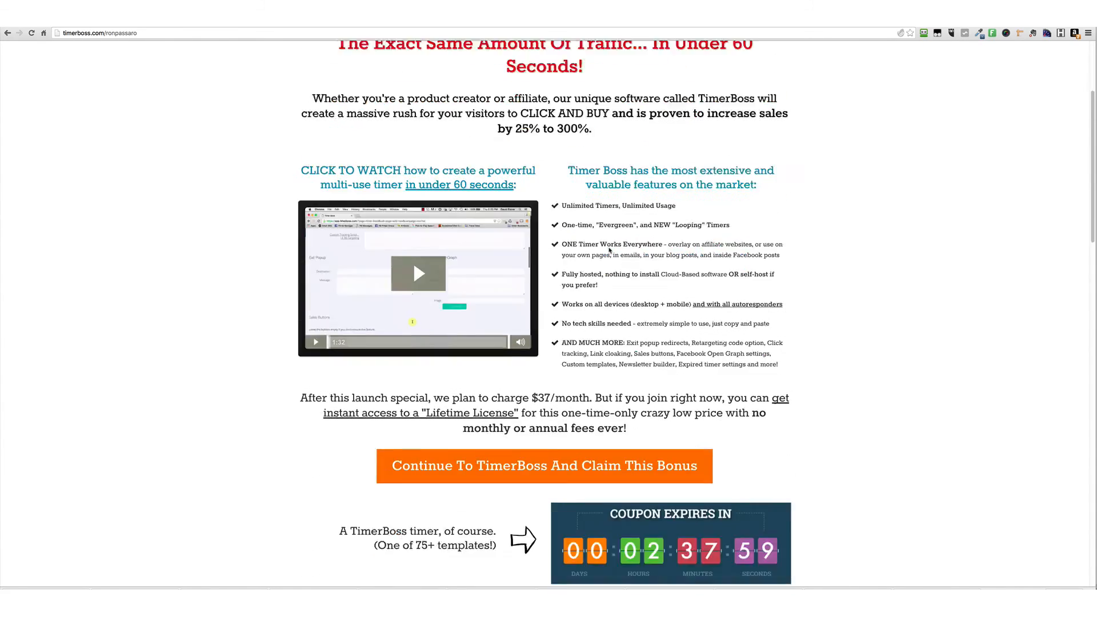
{"action": "scroll", "coordinate": [640, 255], "scroll_direction": "up", "scroll_amount": 5}
{"action": "scroll", "coordinate": [643, 257], "scroll_direction": "down", "scroll_amount": 1}
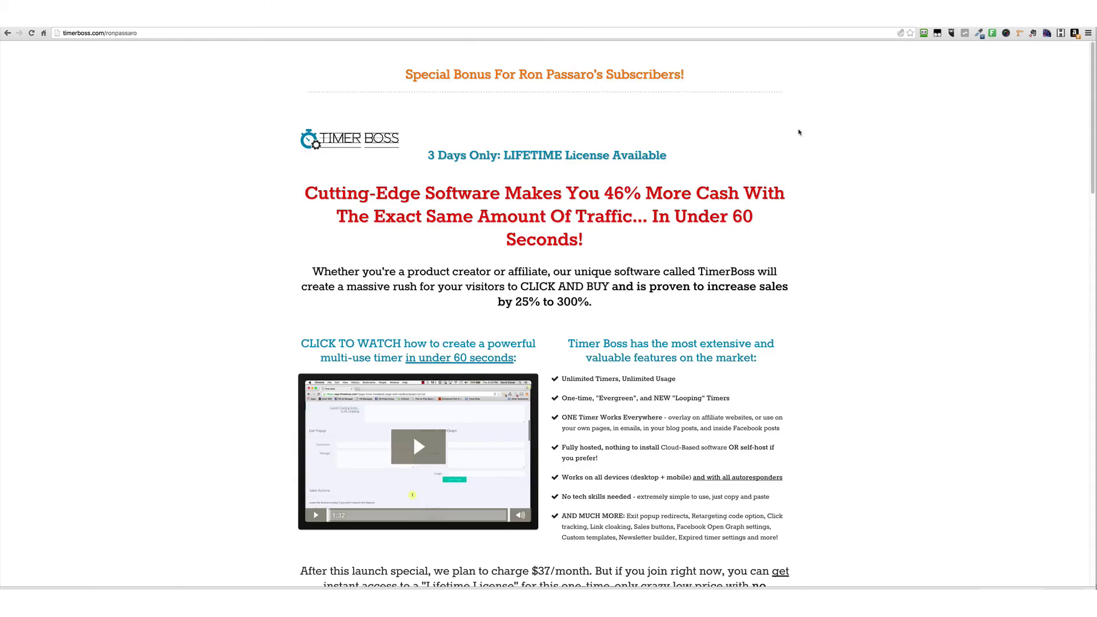
{"action": "scroll", "coordinate": [732, 286], "scroll_direction": "down", "scroll_amount": 20}
{"action": "scroll", "coordinate": [732, 286], "scroll_direction": "down", "scroll_amount": 5}
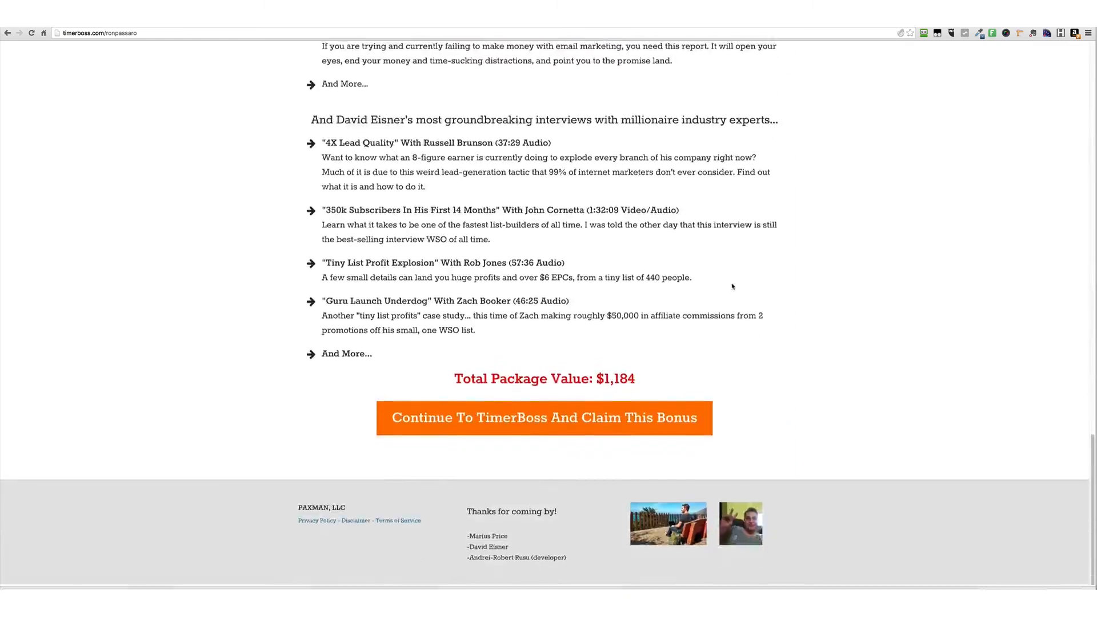
{"action": "scroll", "coordinate": [413, 241], "scroll_direction": "up", "scroll_amount": 20}
{"action": "scroll", "coordinate": [413, 241], "scroll_direction": "up", "scroll_amount": 5}
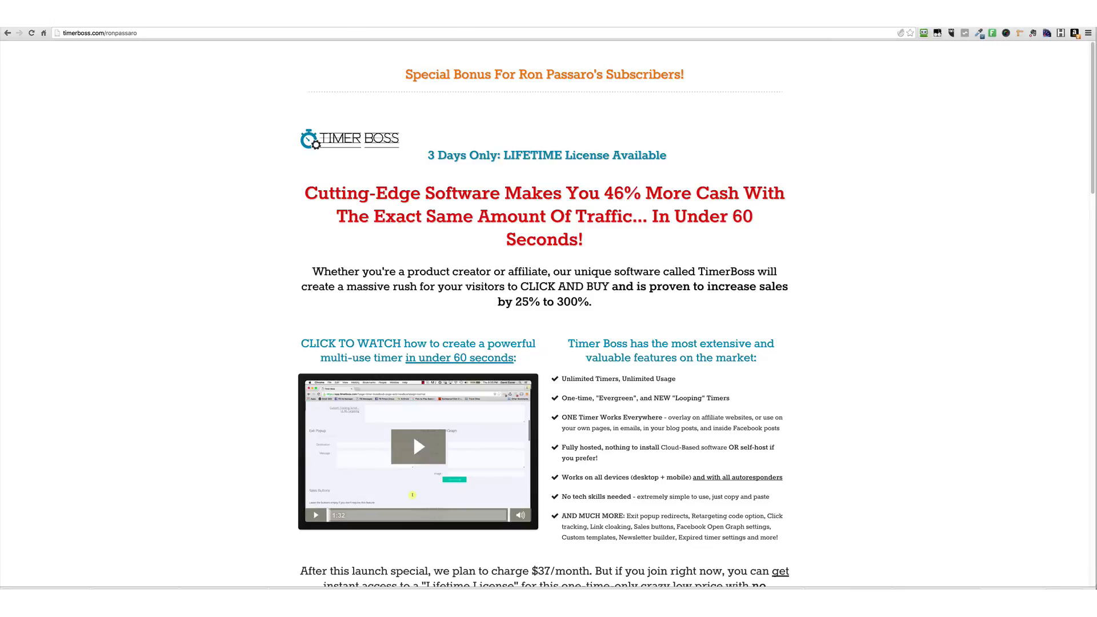